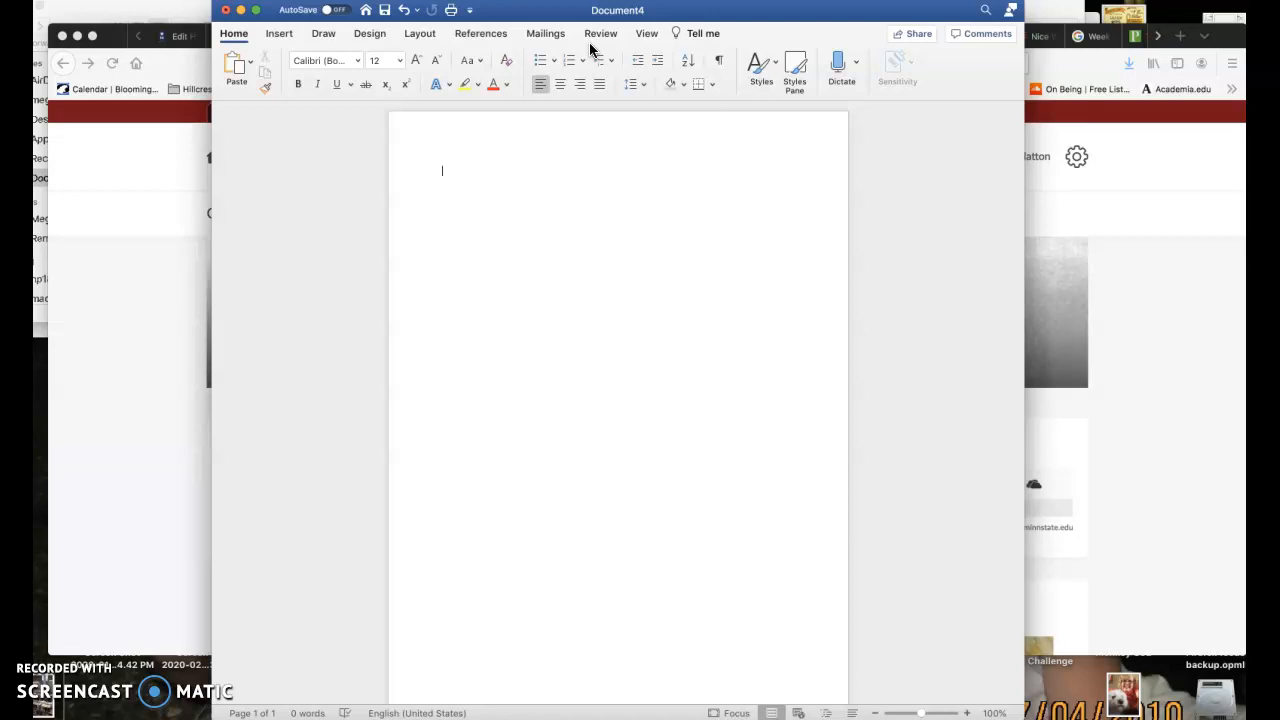
Enter the author's full name on the first line of the blank document
text(Meg)
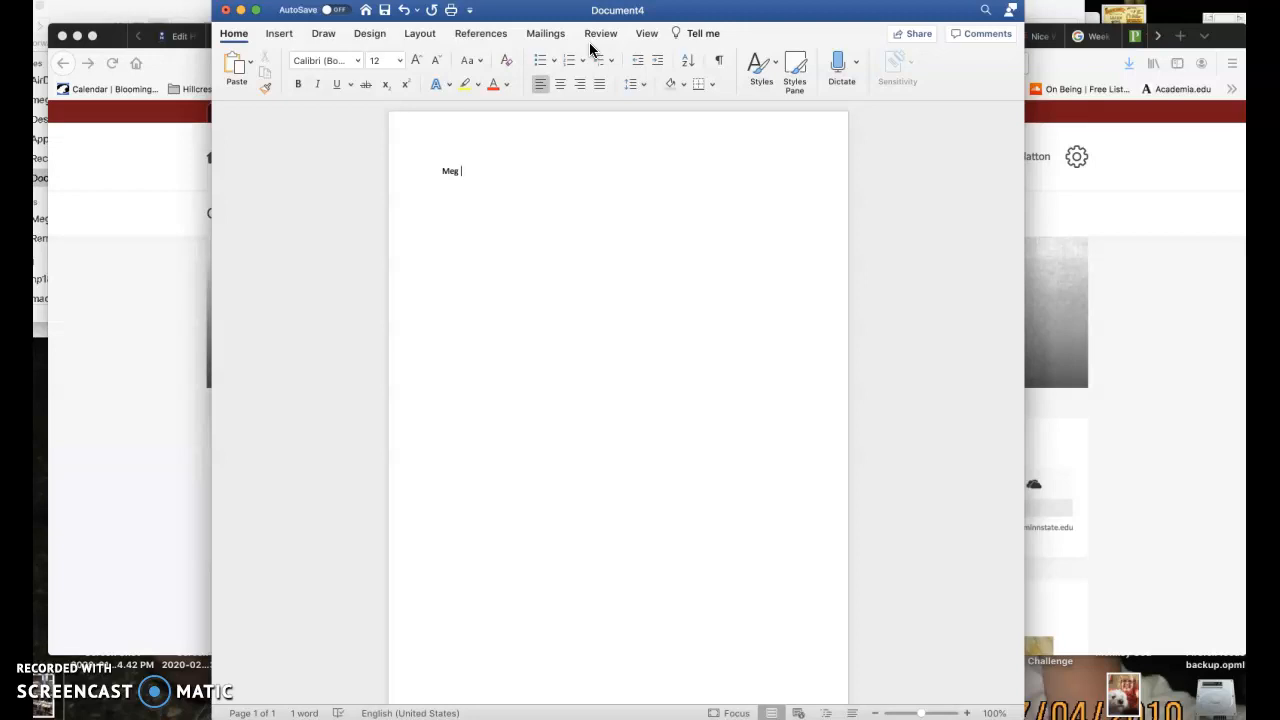
text(Hatton)
key(Return)
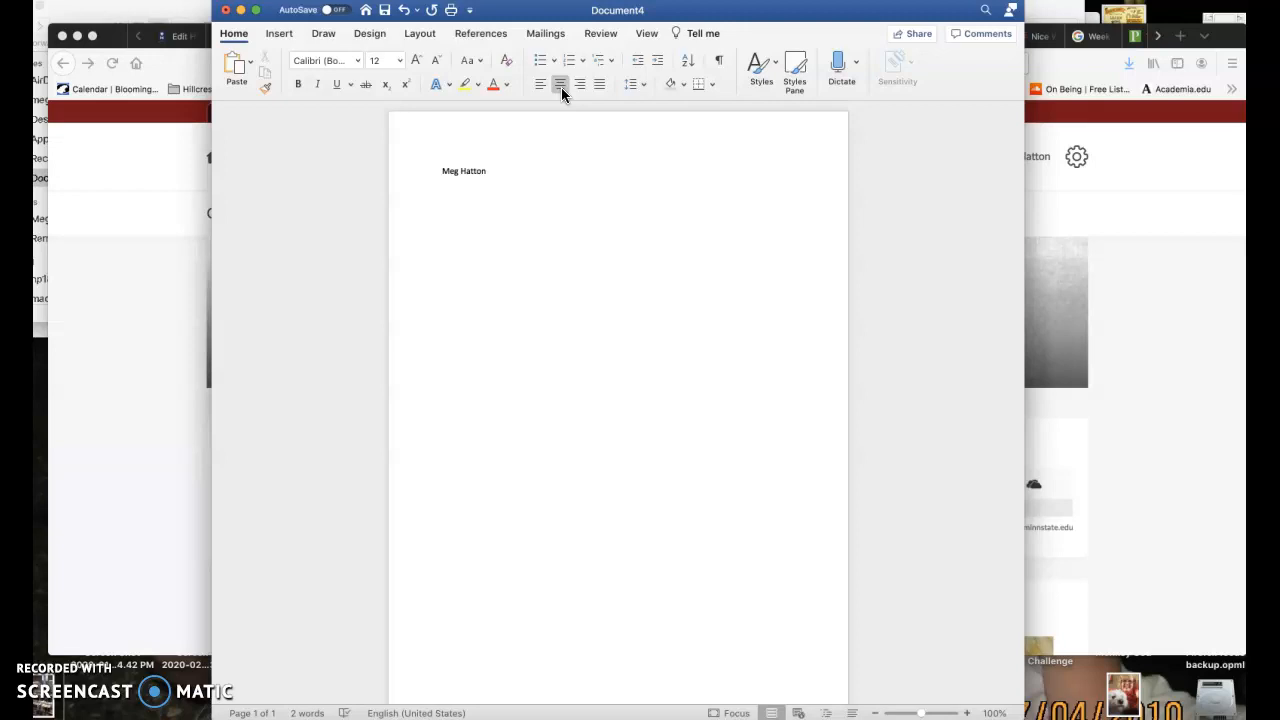
Add the centered title "What I did on my Summer Vacation" below the author's name
text(What I did on my Summer Vacation)
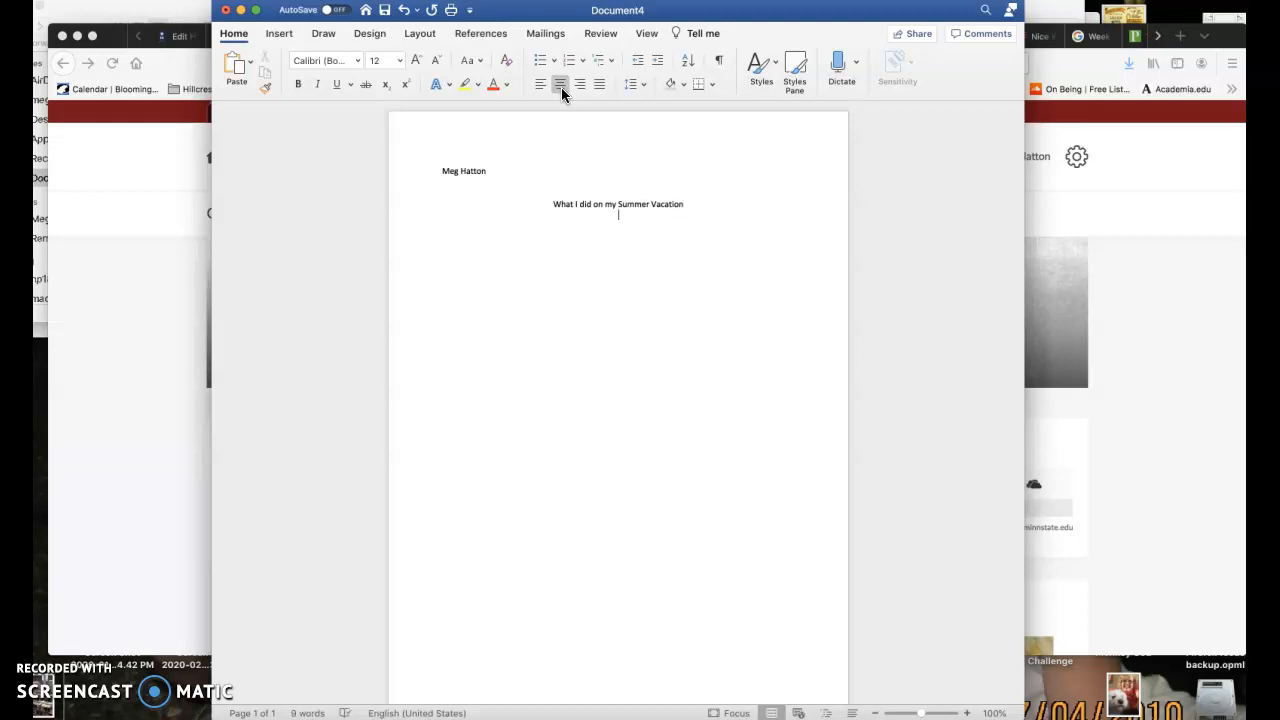
Start a left-aligned, indented paragraph below the title with "My favorite memory from this summer was when I went fishing"
key(Return)
click(538, 85)
text(My favo)
text(rtie)
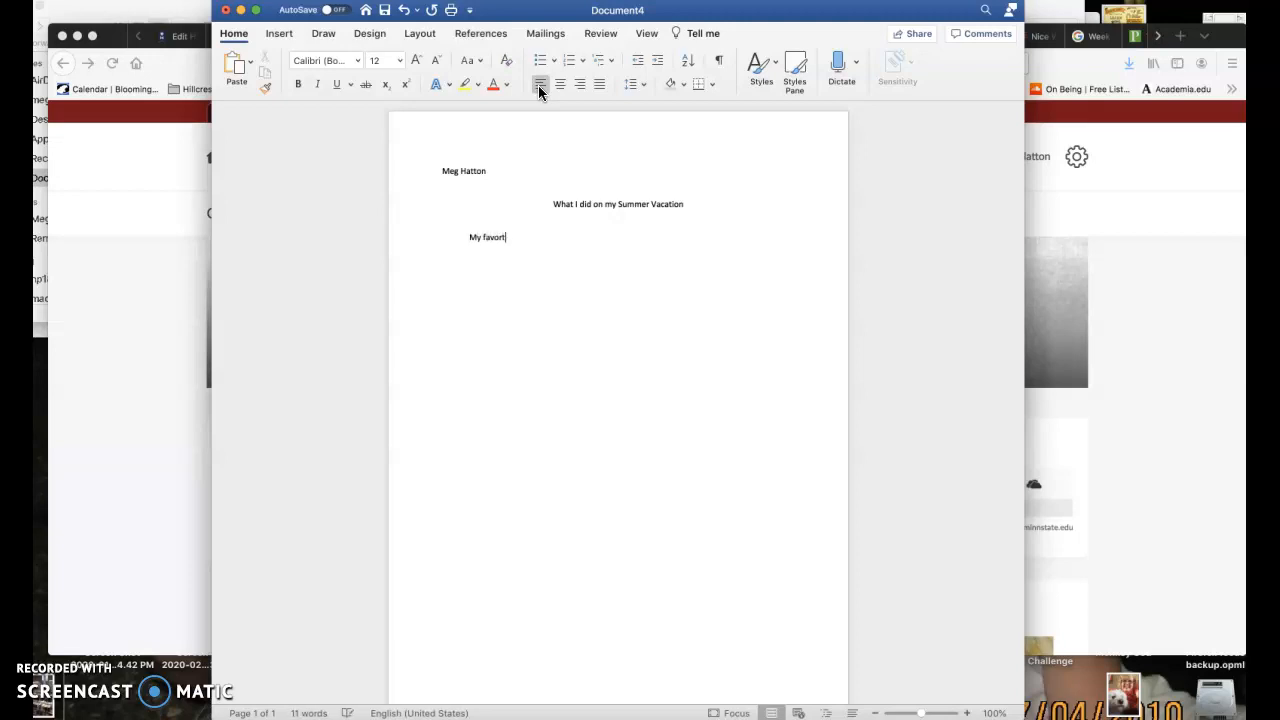
key(BackSpace)
key(BackSpace)
key(BackSpace)
text(ite memory from )
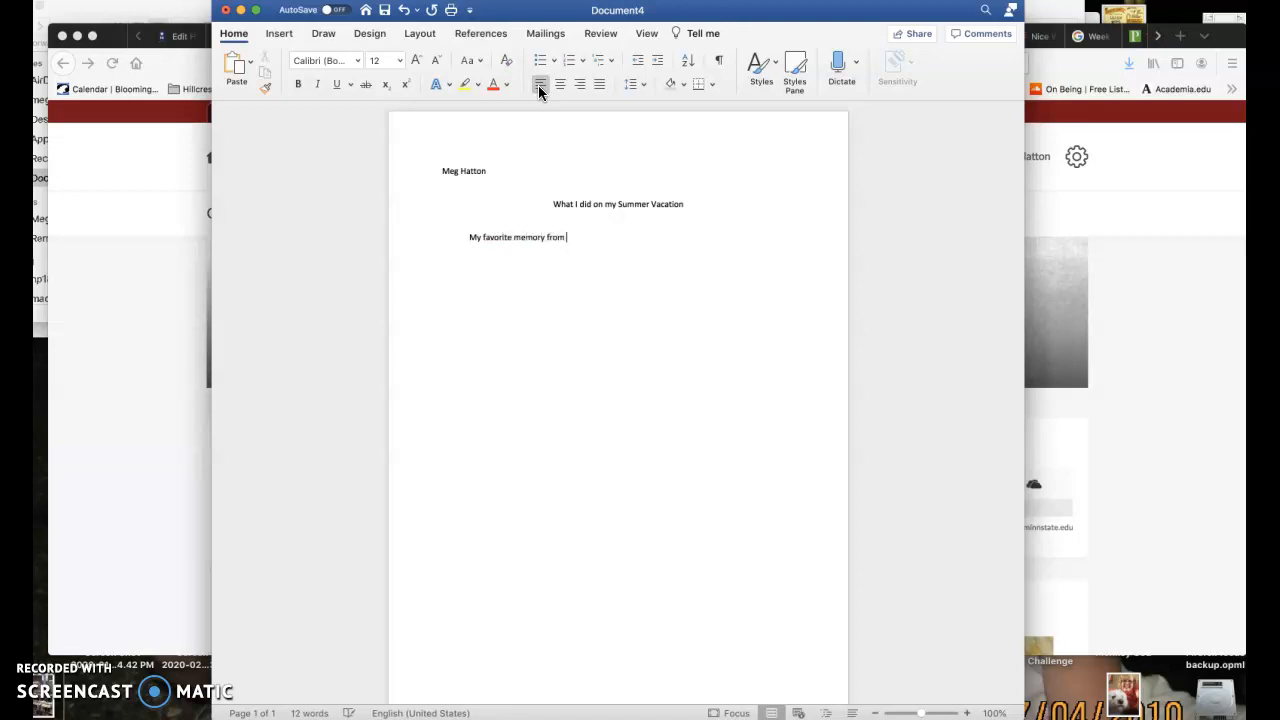
text(this summer was when I)
text(ent fishing )
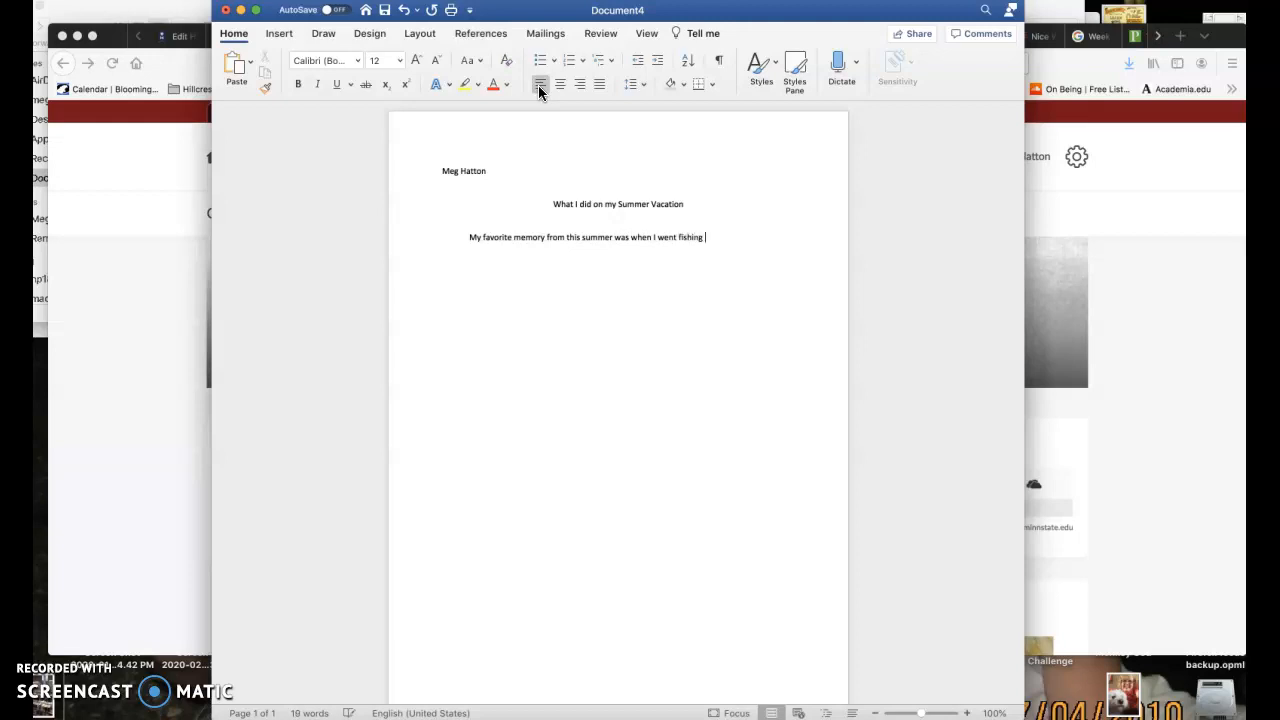
text(with my)
text( husban)
text(d )
text(up )
text(noth)
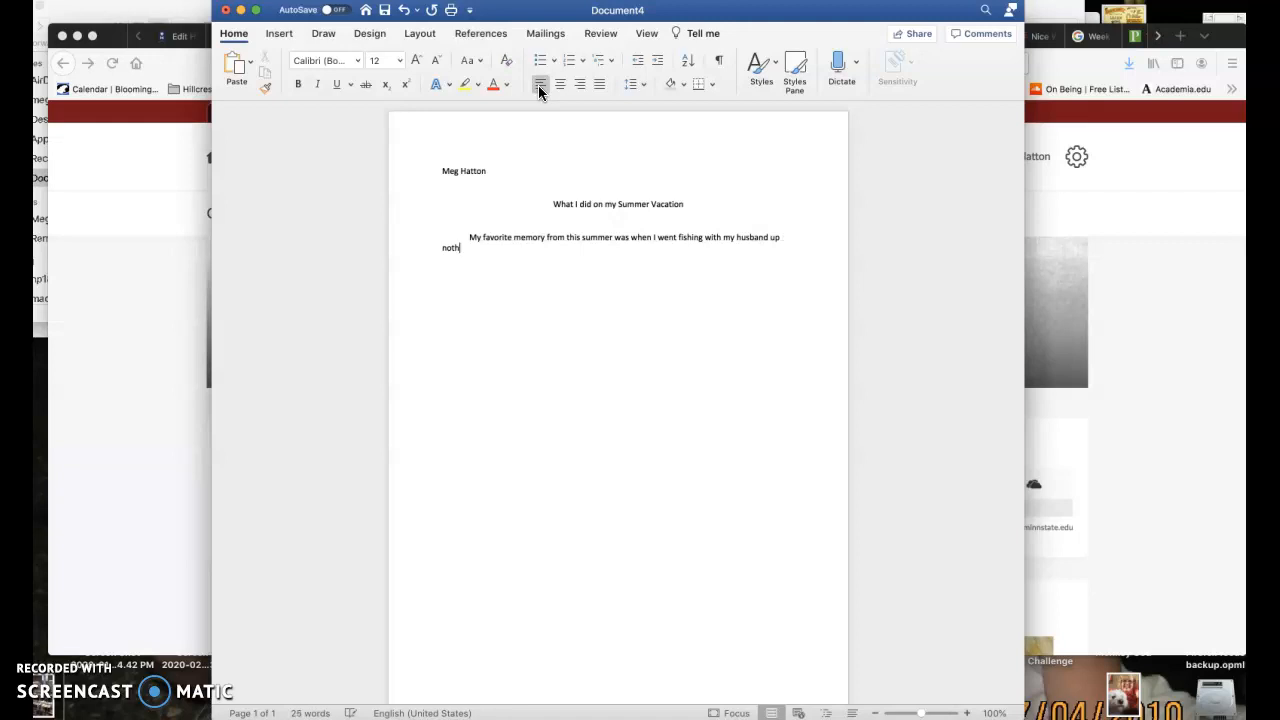
Finish the paragraph's opening sentence with "with my husband up north in Alexandria."
key(BackSpace)
key(BackSpace)
text(rth in Alexandria.)
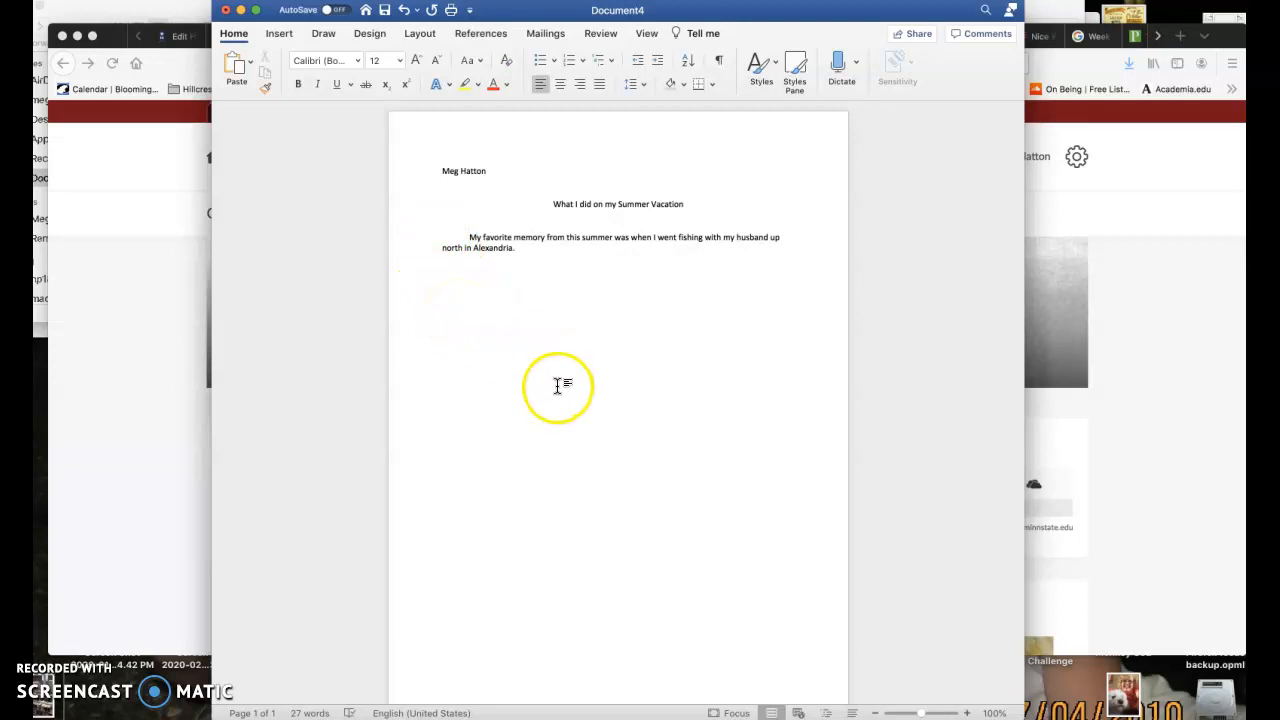
click(437, 237)
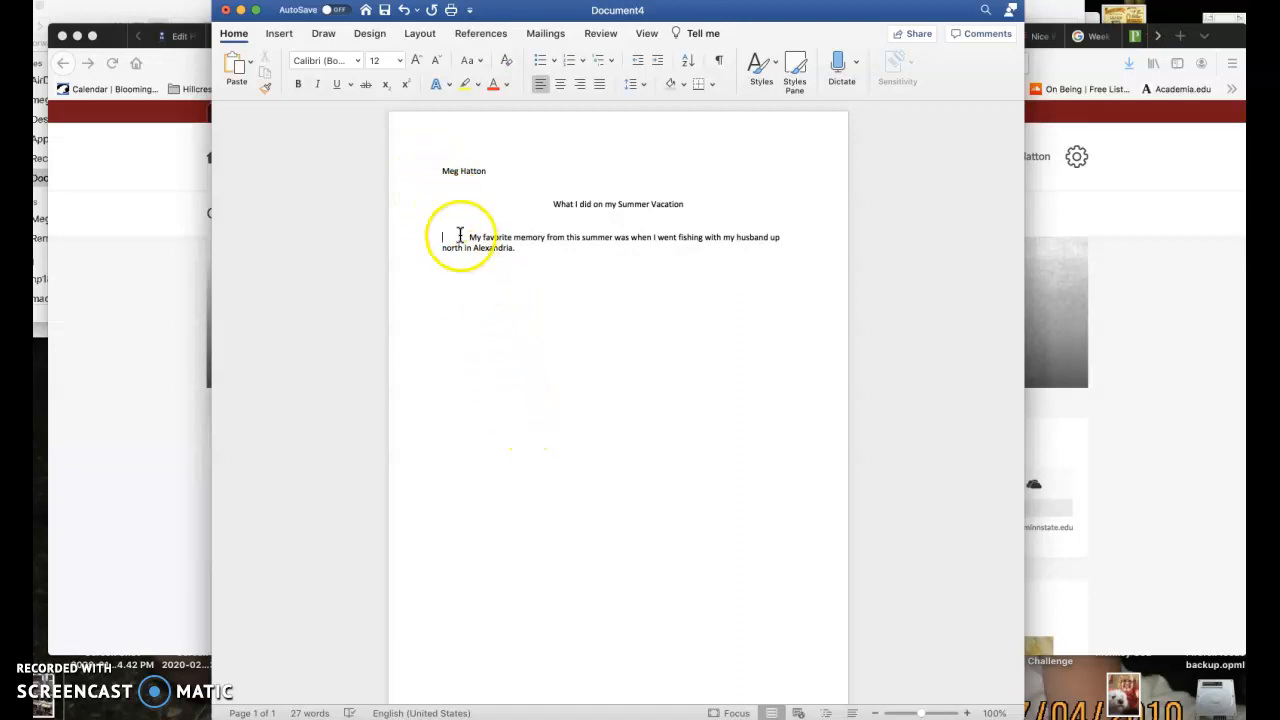
drag(440, 166, 530, 345)
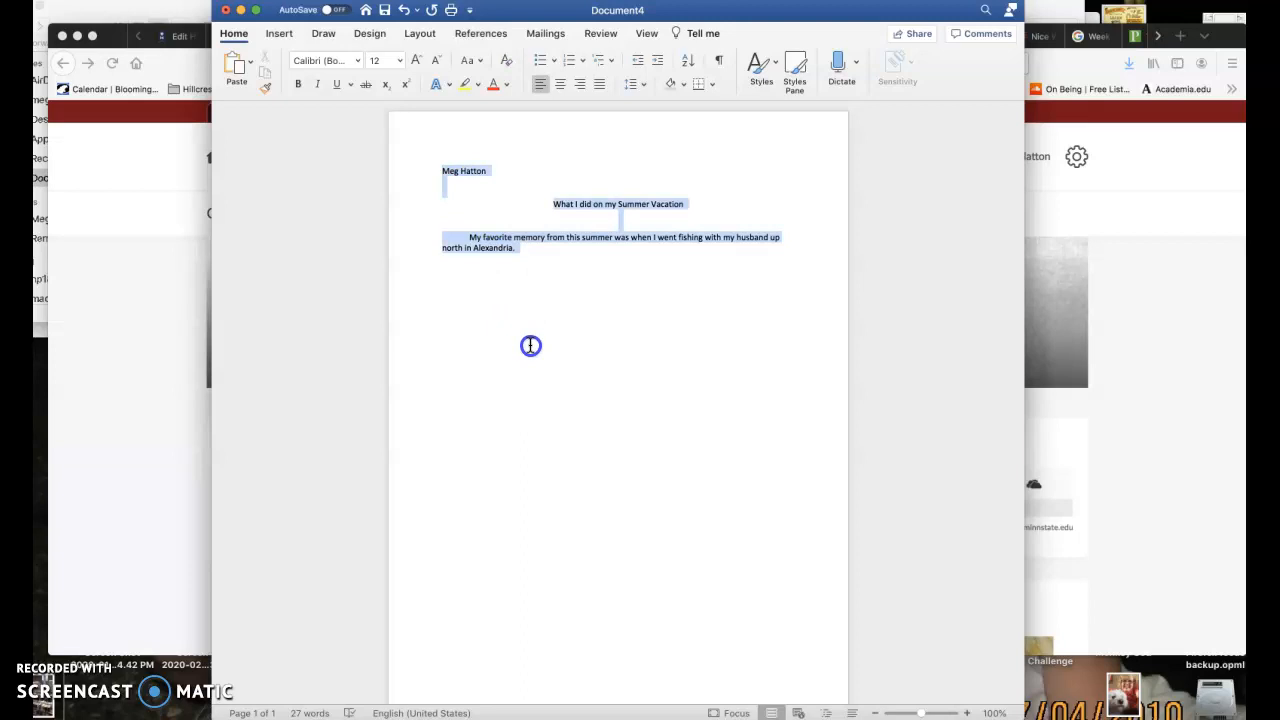
drag(530, 345, 530, 345)
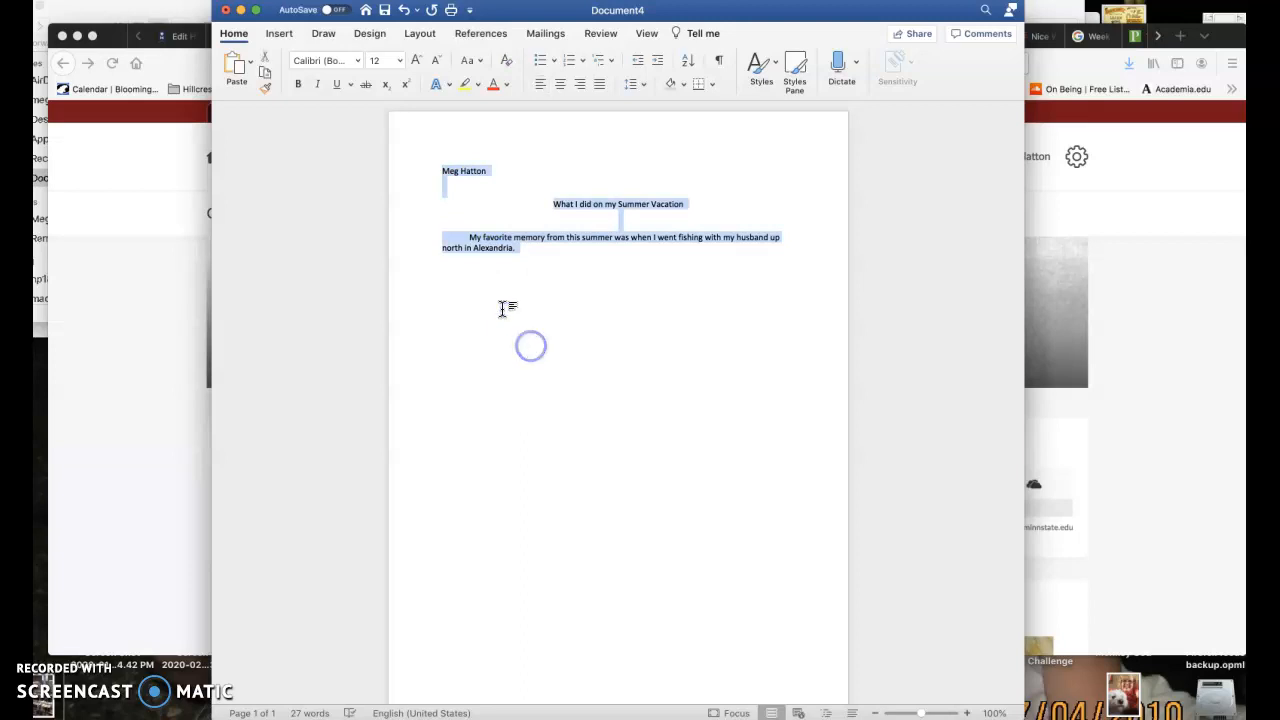
click(600, 425)
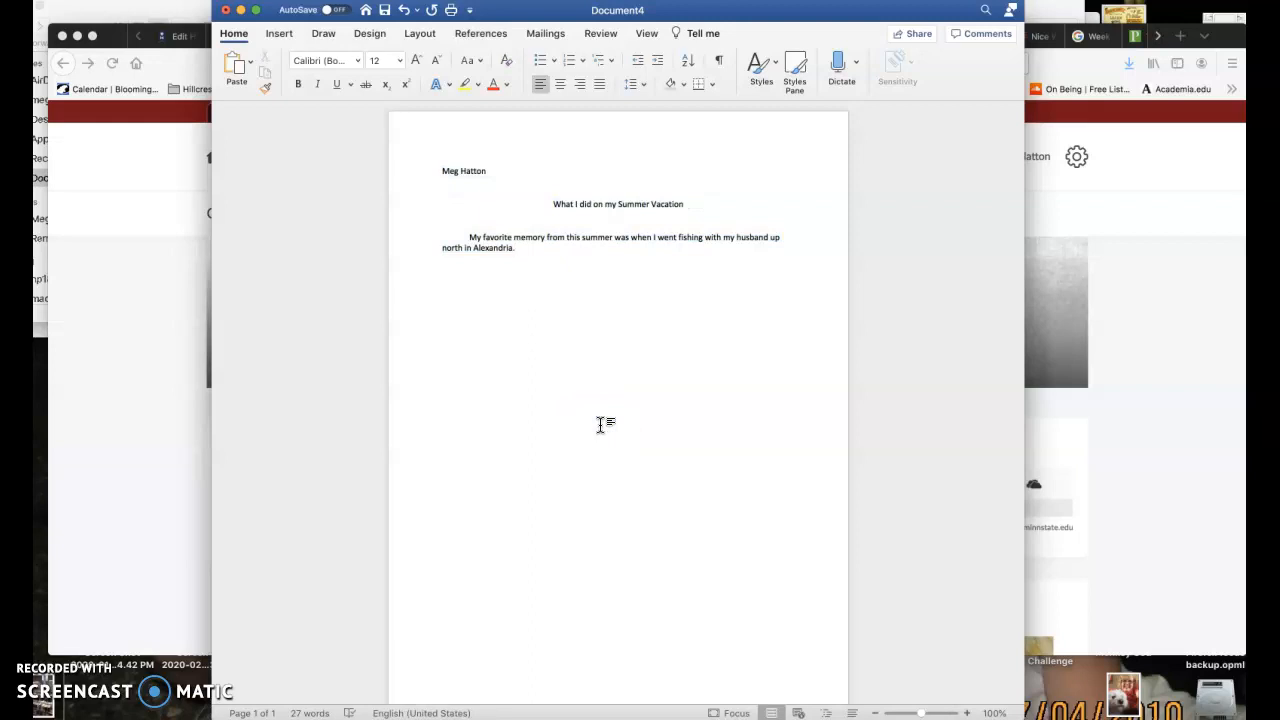
Set the line spacing of the entire document text to 2.0
key(super+a)
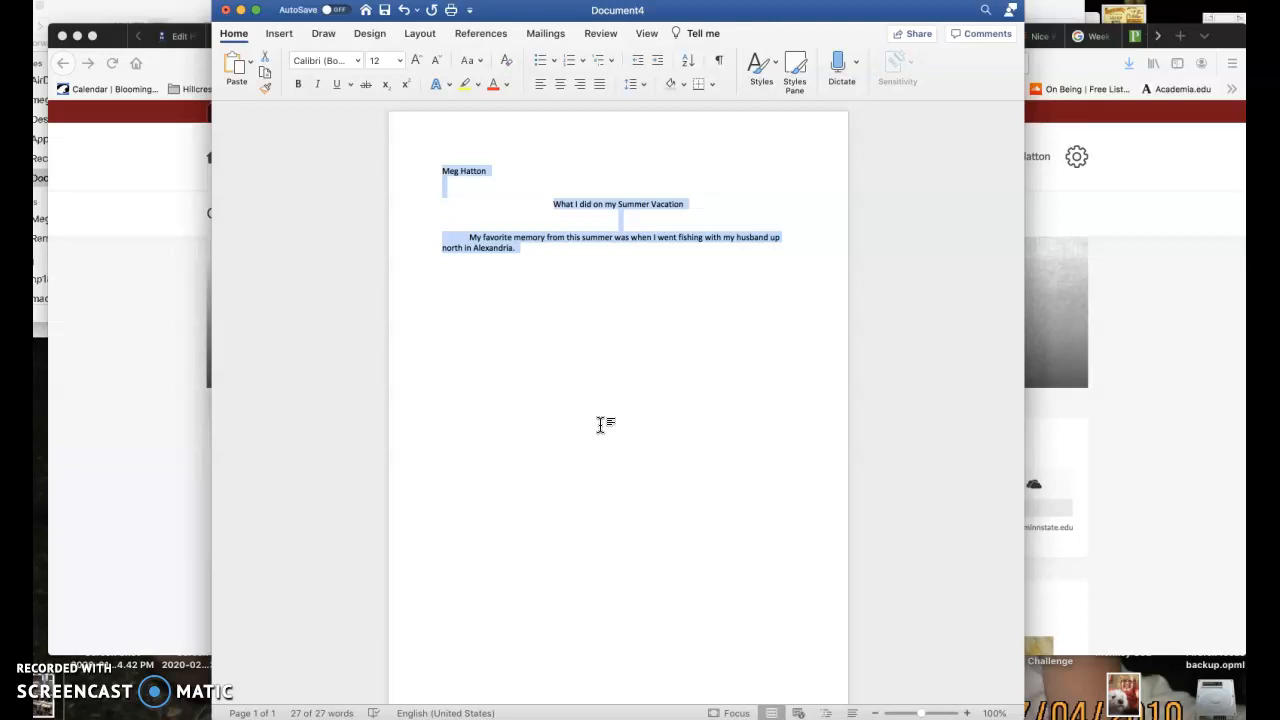
click(643, 86)
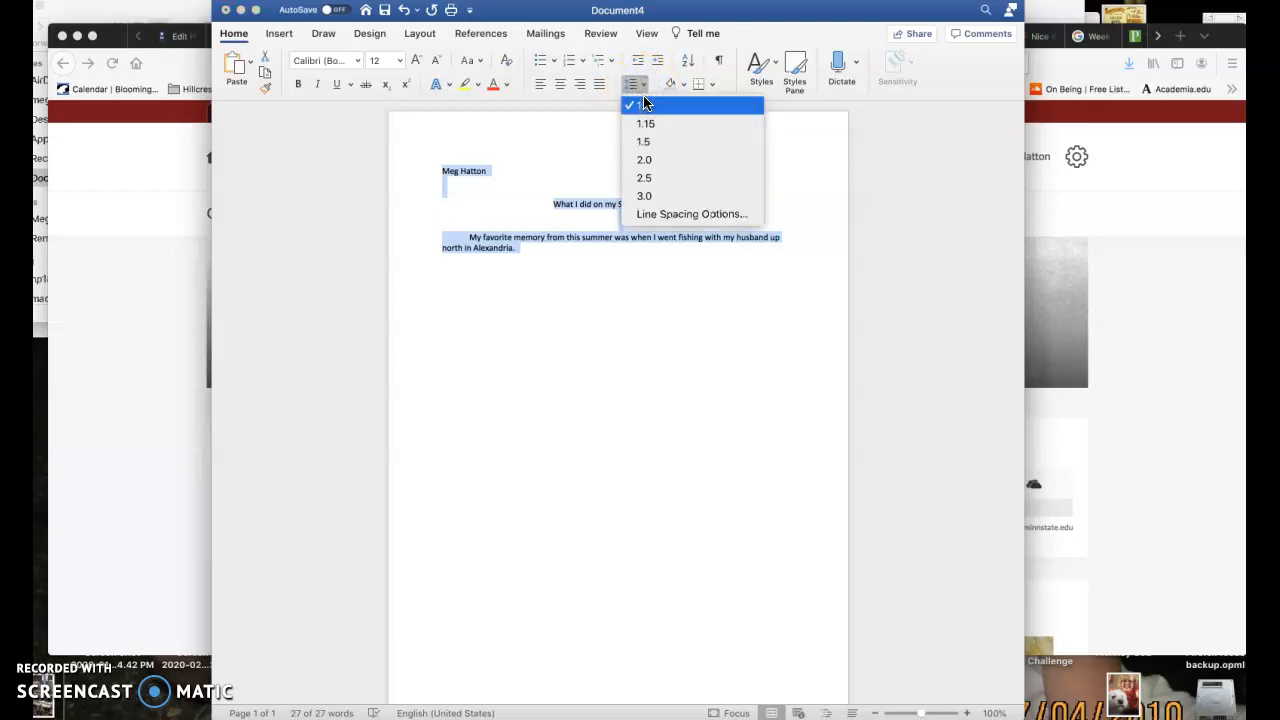
click(645, 160)
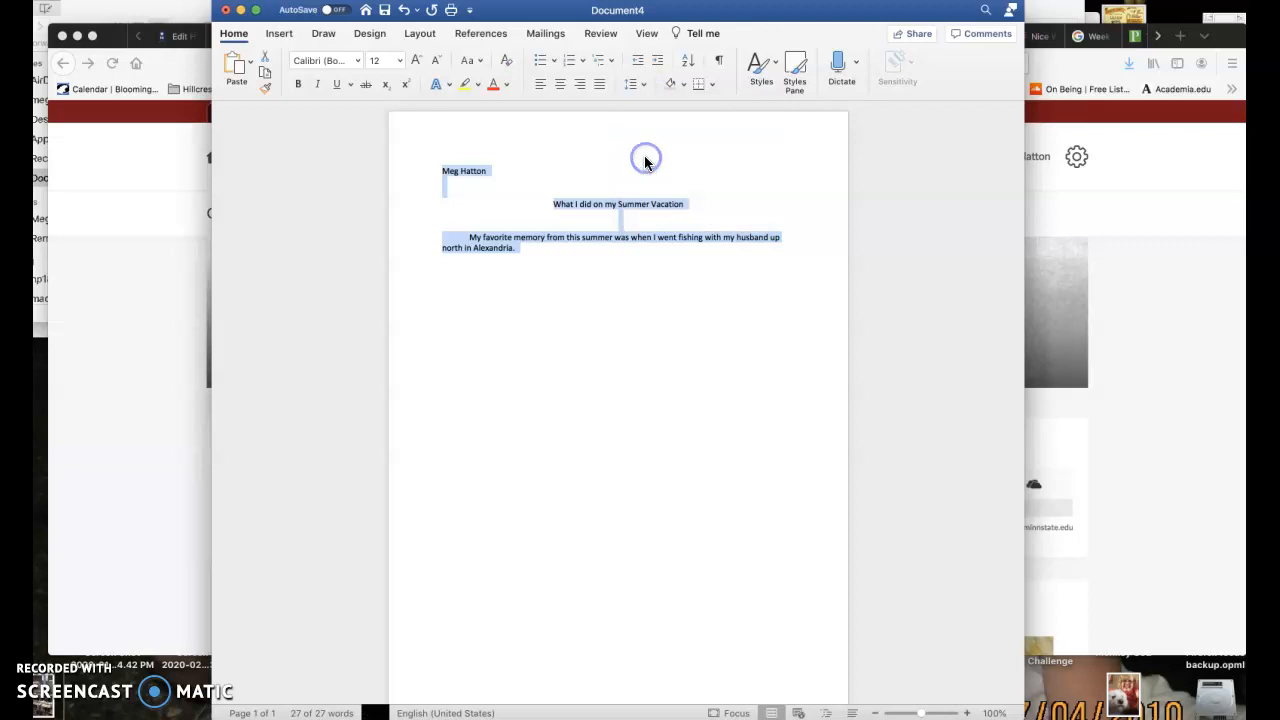
click(607, 358)
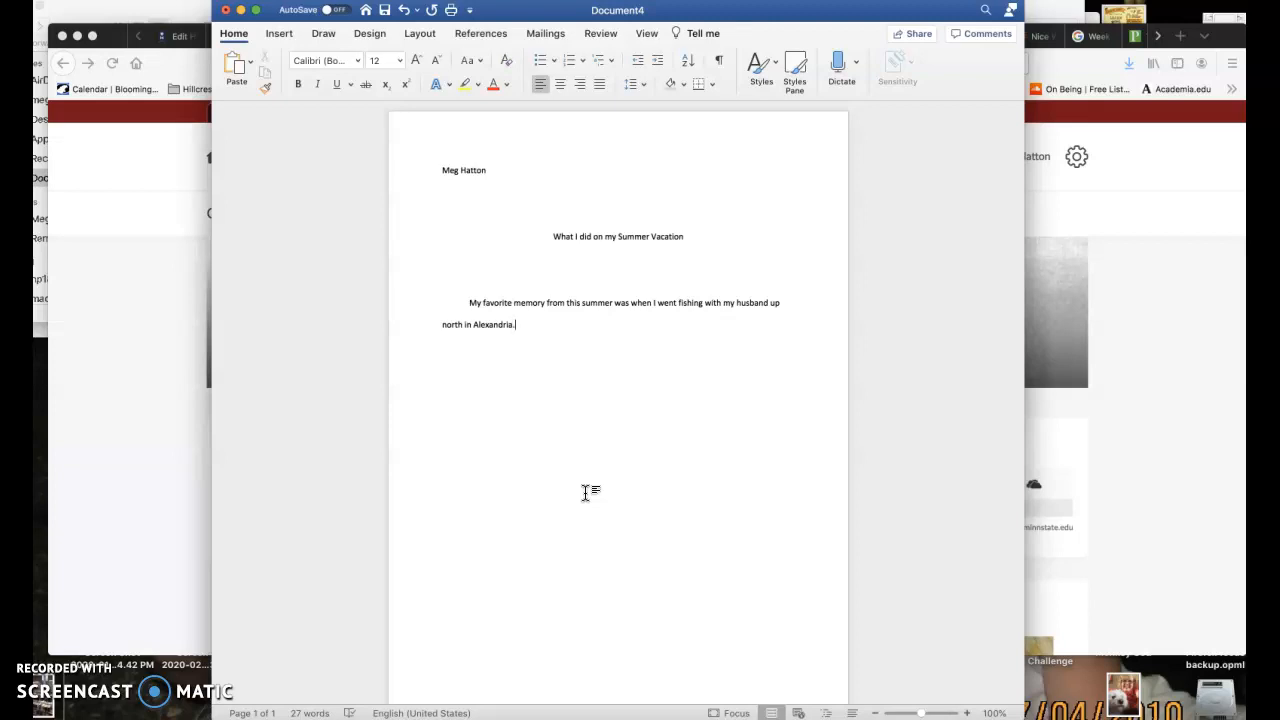
click(521, 401)
click(567, 541)
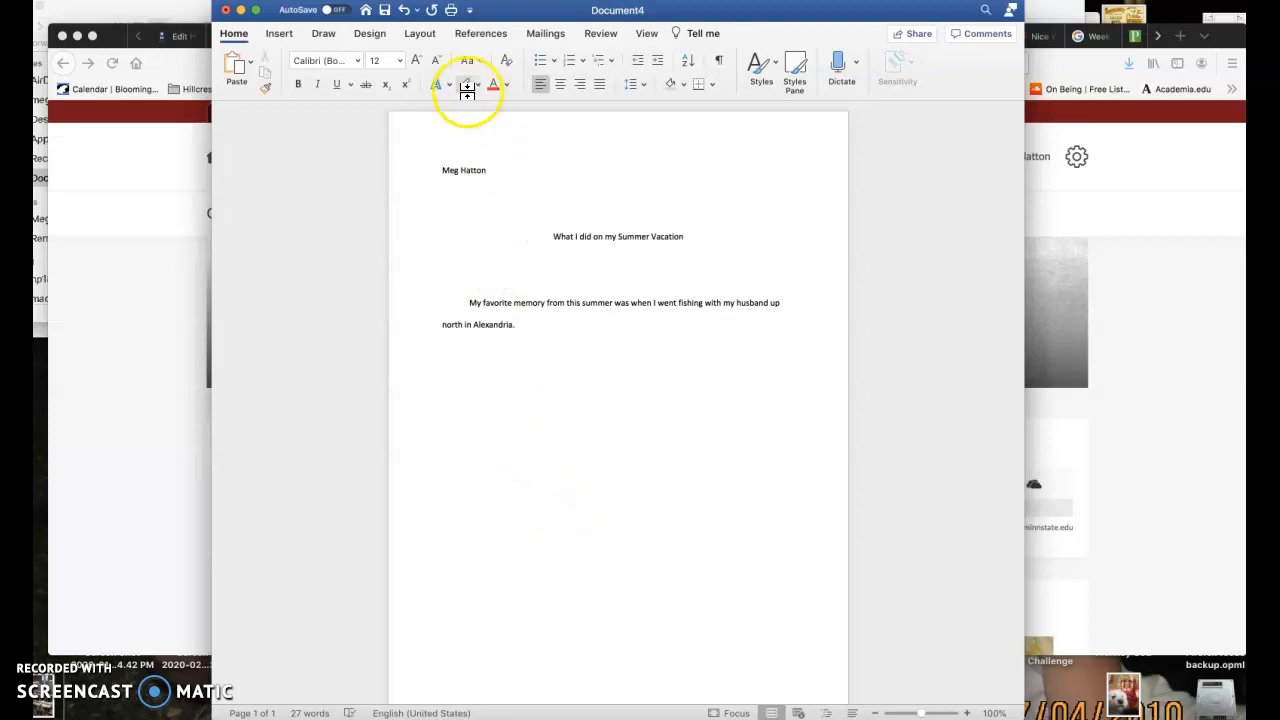
Run a spelling and grammar check on the document and dismiss its closing message
click(598, 34)
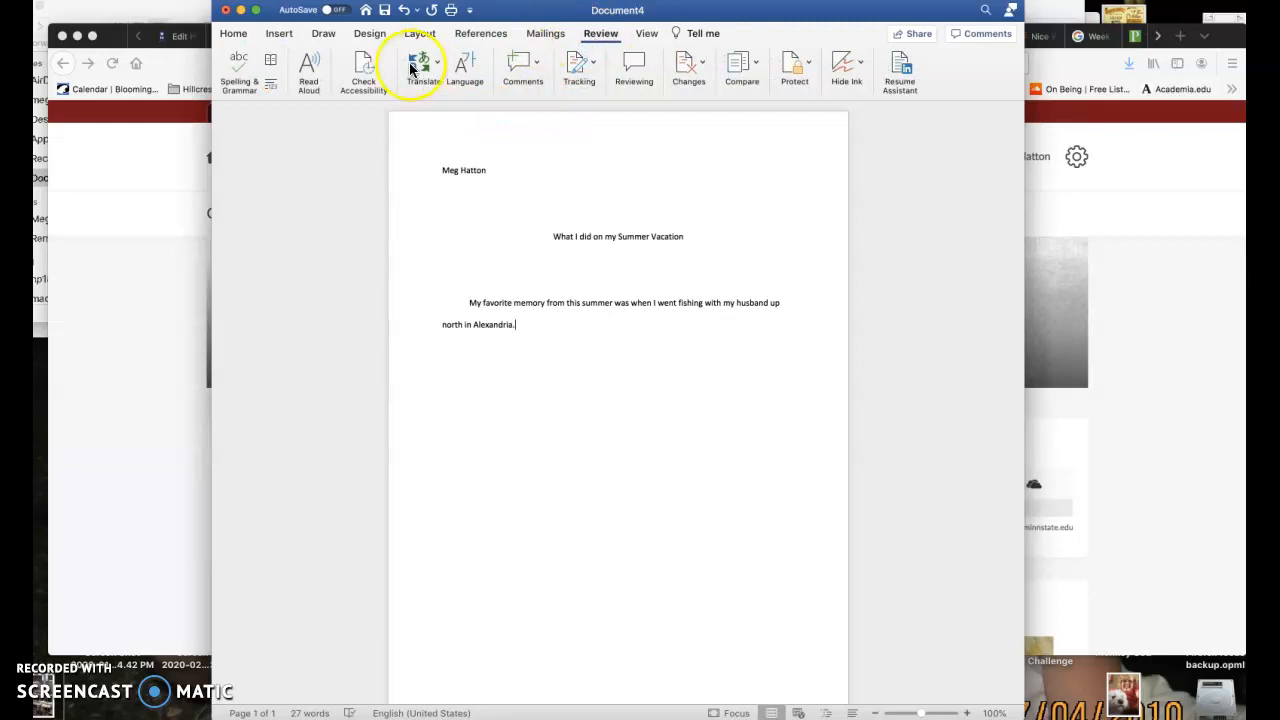
click(236, 76)
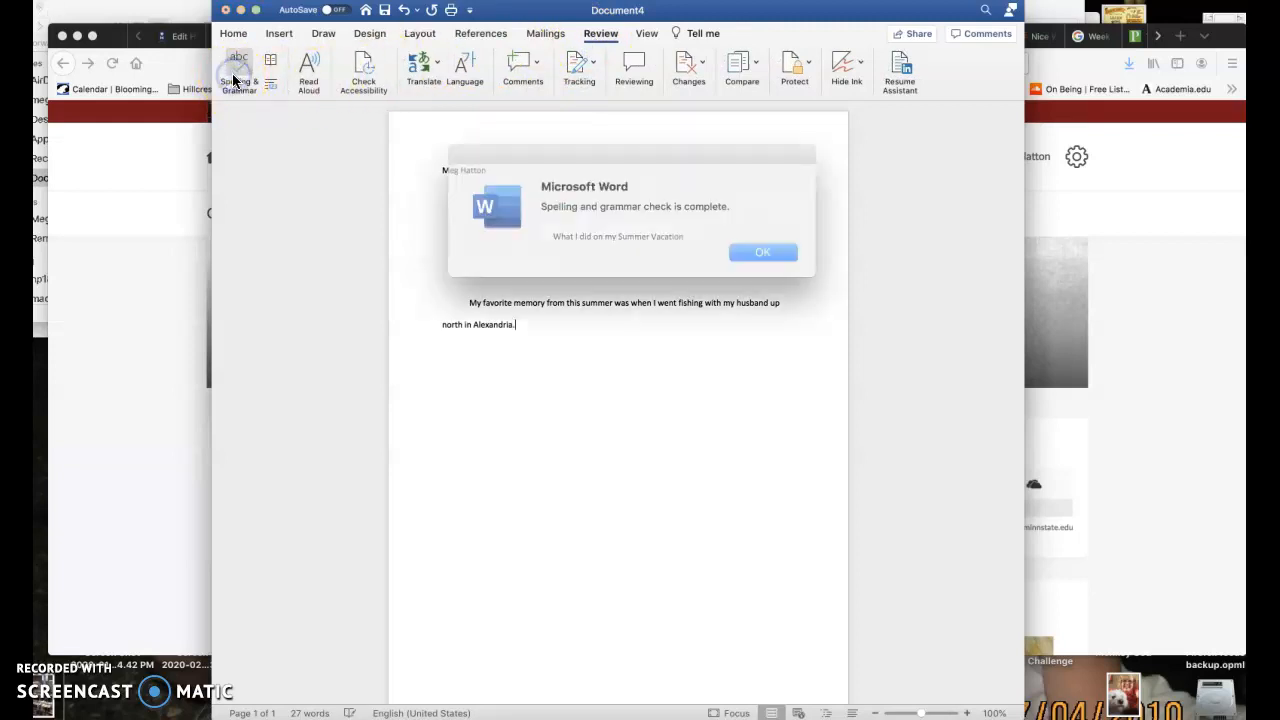
click(745, 248)
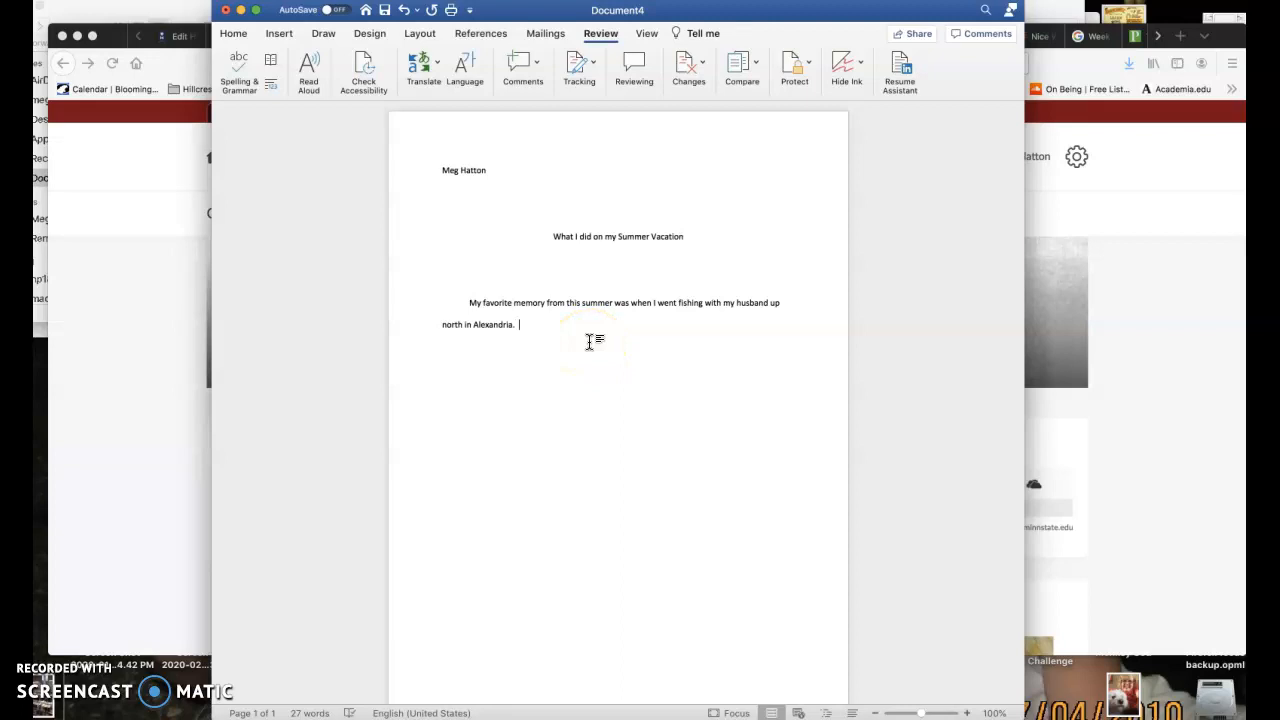
Add the deliberately misspelled sentence "The lak was cold." at the end of the paragraph
text(The lak wasco)
key(BackSpace)
key(BackSpace)
text(cold.)
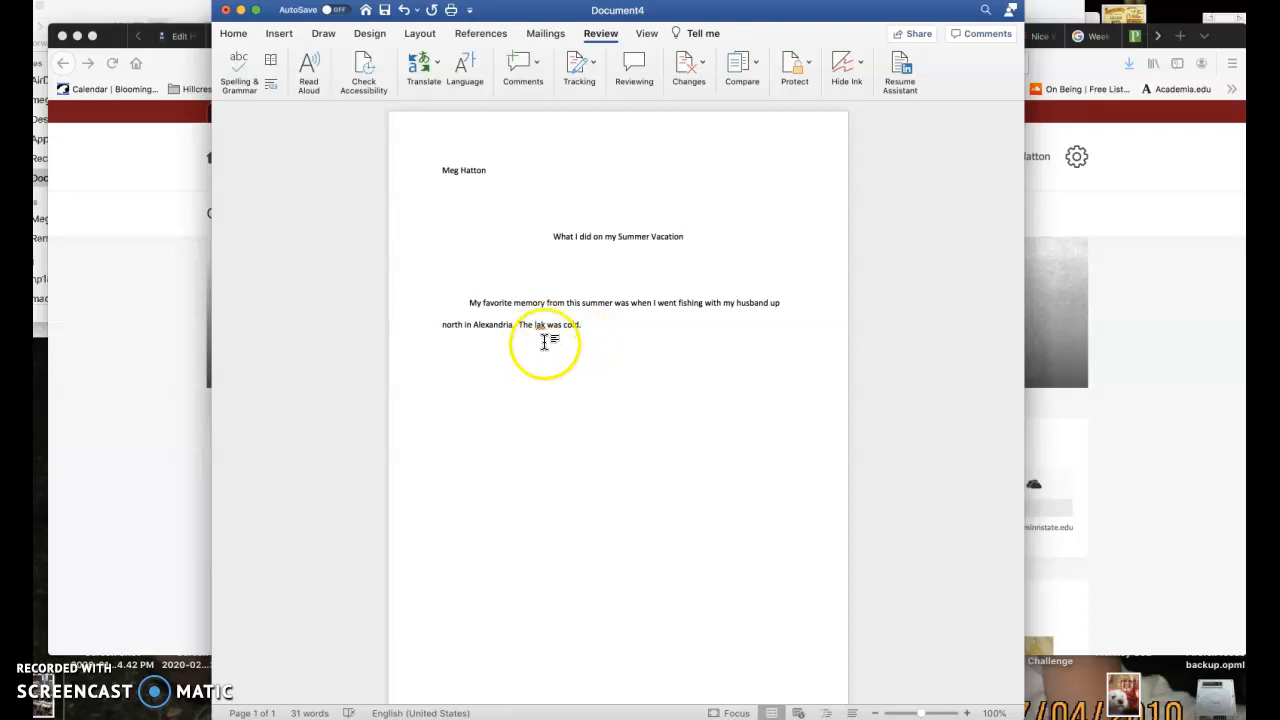
Correct "lak" to "lake" directly in the last sentence
click(546, 325)
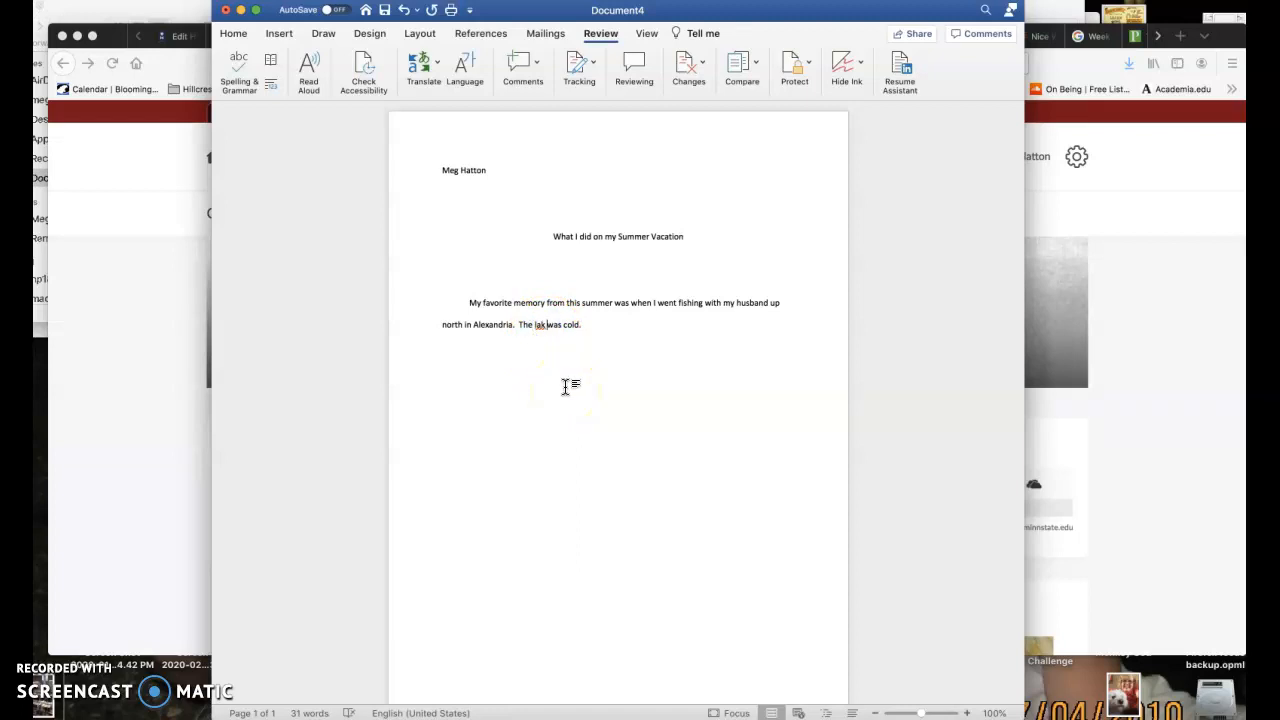
click(540, 325)
drag(533, 326, 547, 327)
click(543, 326)
text(e)
click(566, 405)
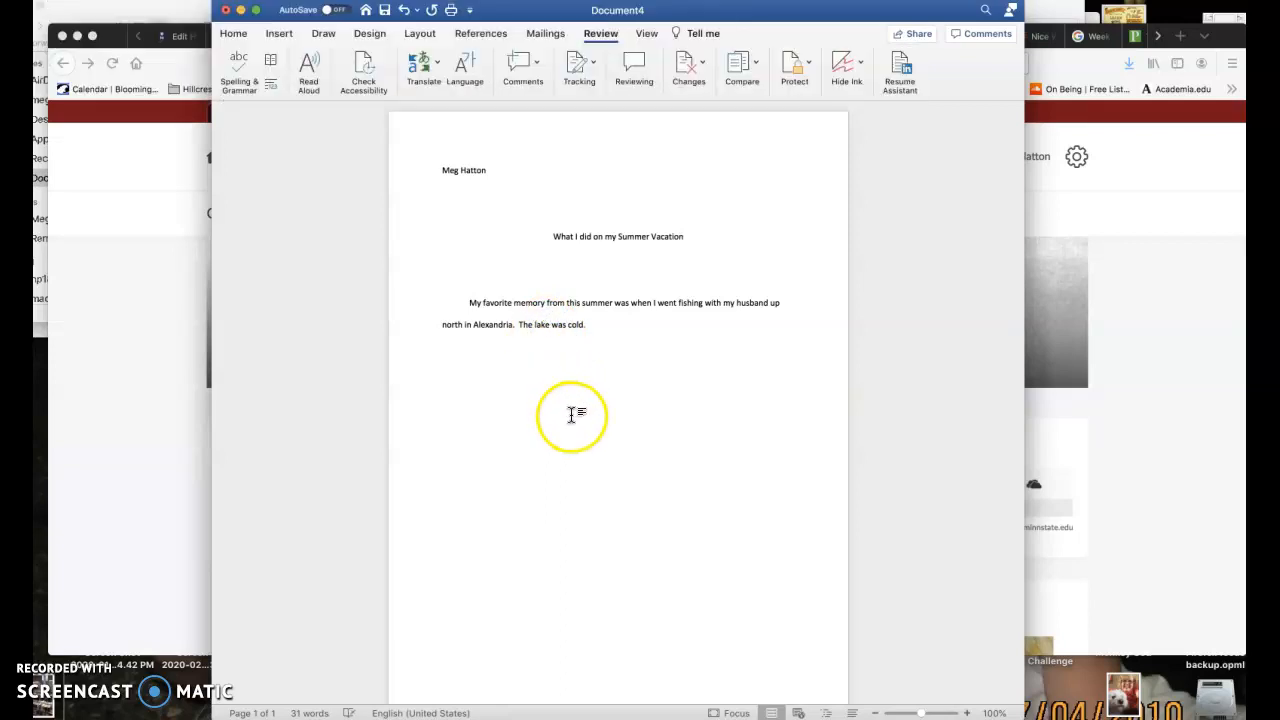
click(576, 386)
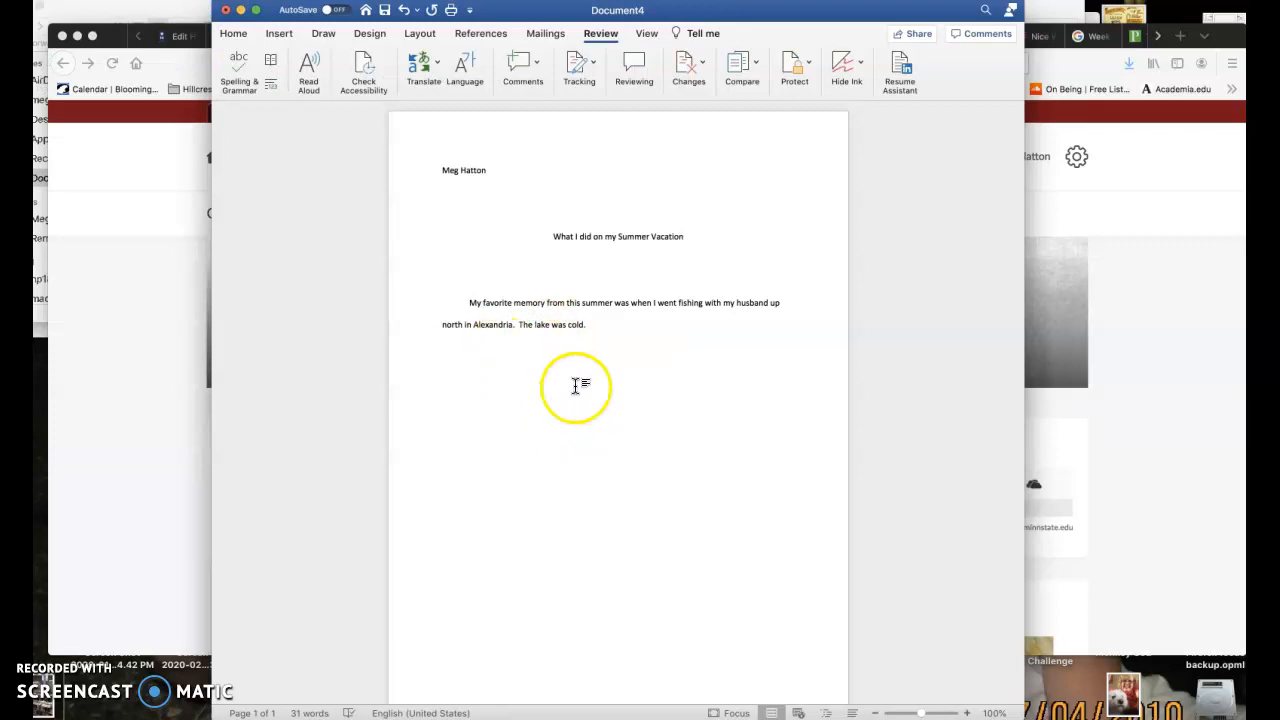
Remove the final "e" from "lake" in the last sentence to restore the misspelling "lak"
click(600, 331)
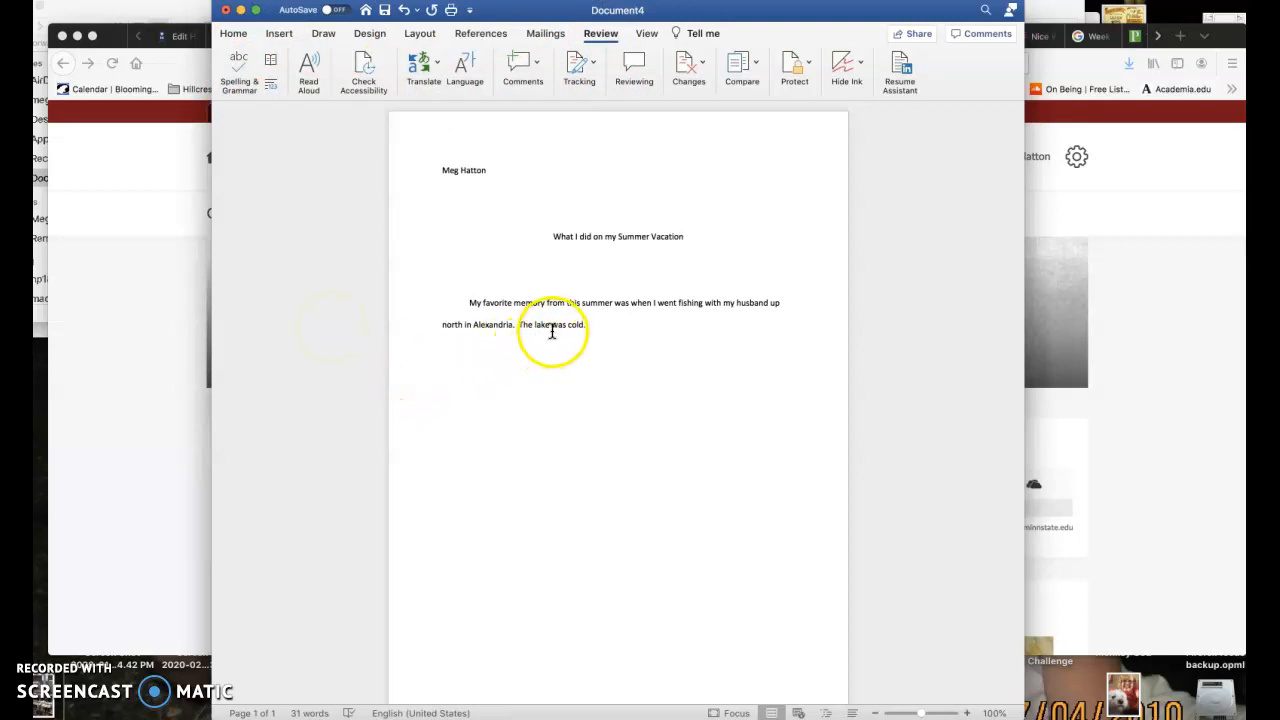
key(BackSpace)
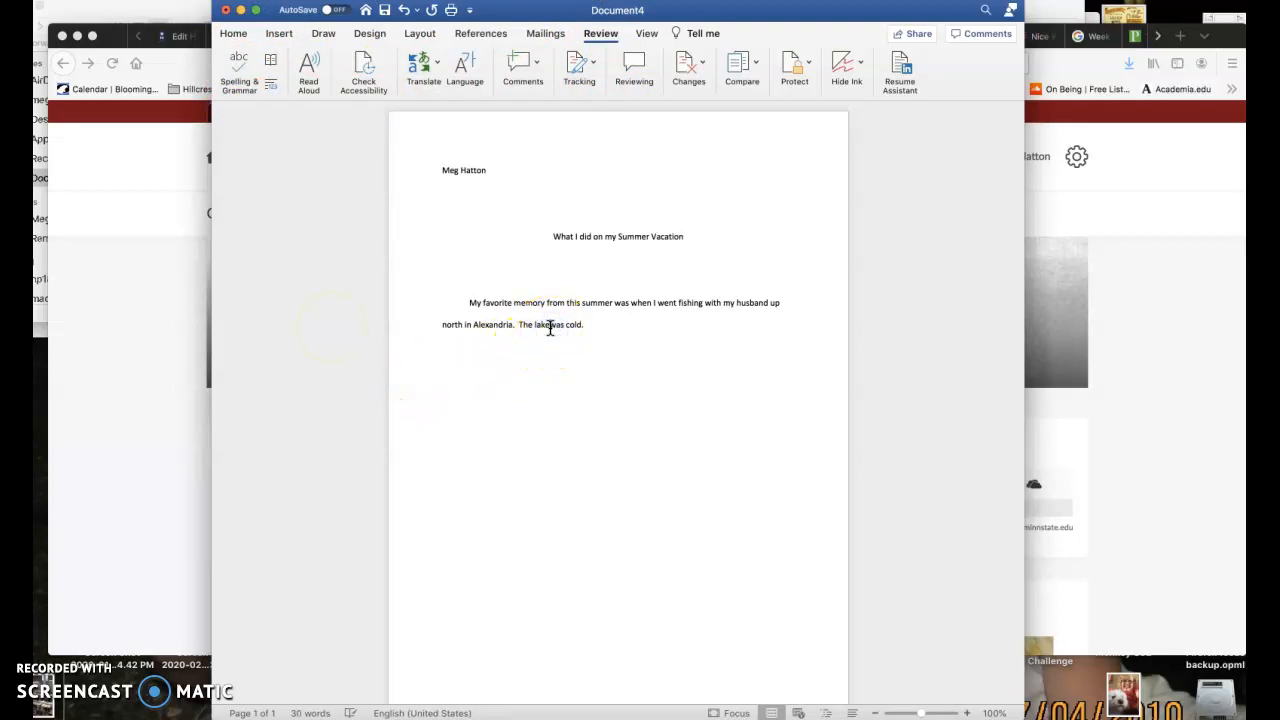
key(BackSpace)
Run the spelling and grammar check and replace "lak" with the suggestion "lake"
click(236, 68)
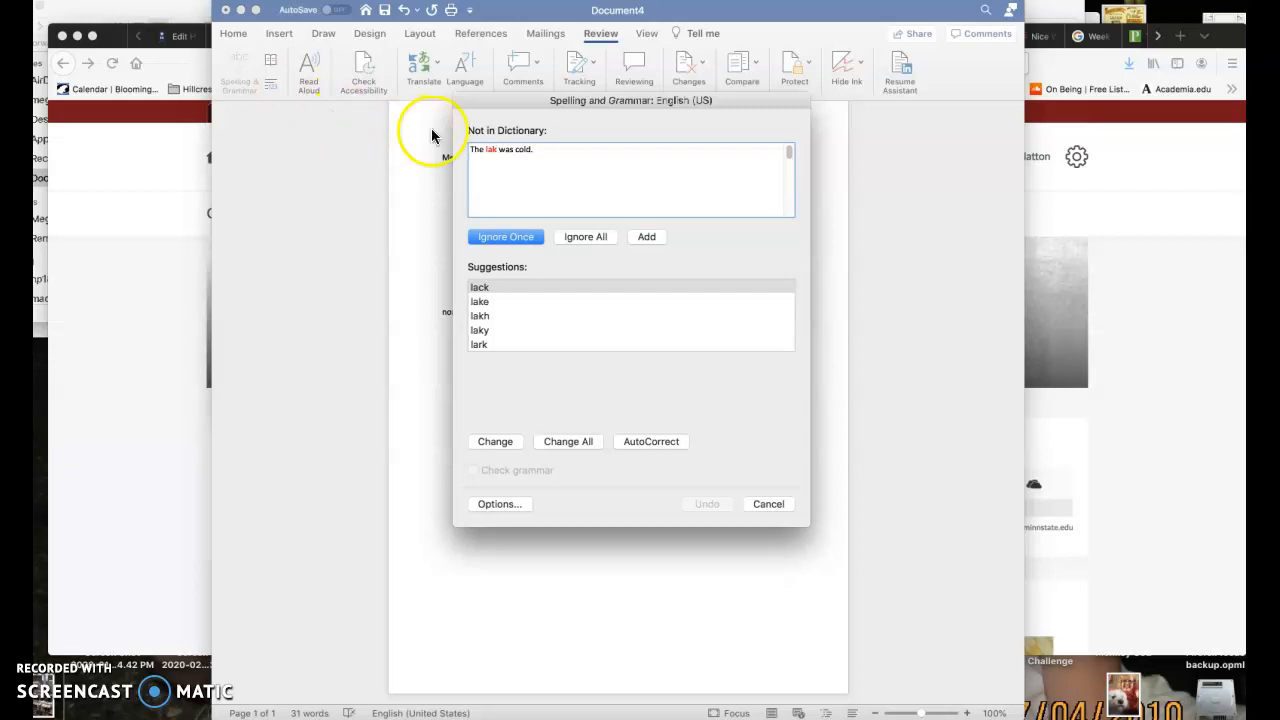
click(496, 150)
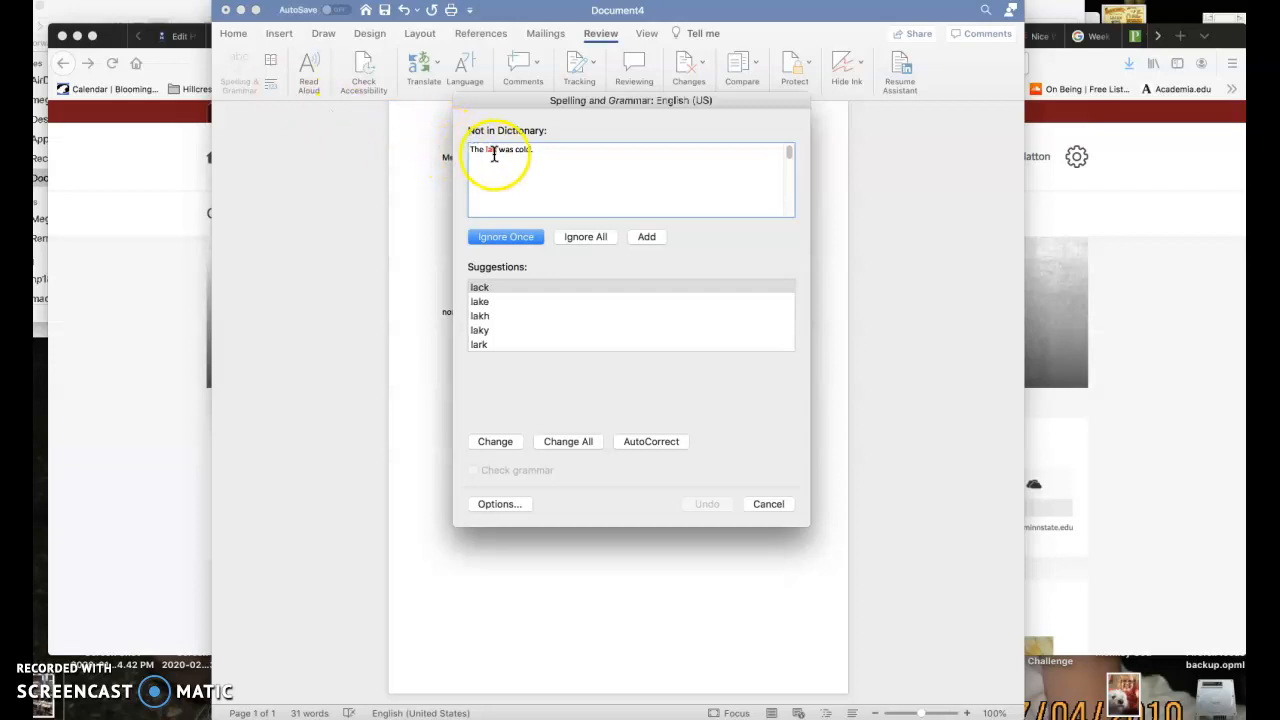
click(488, 300)
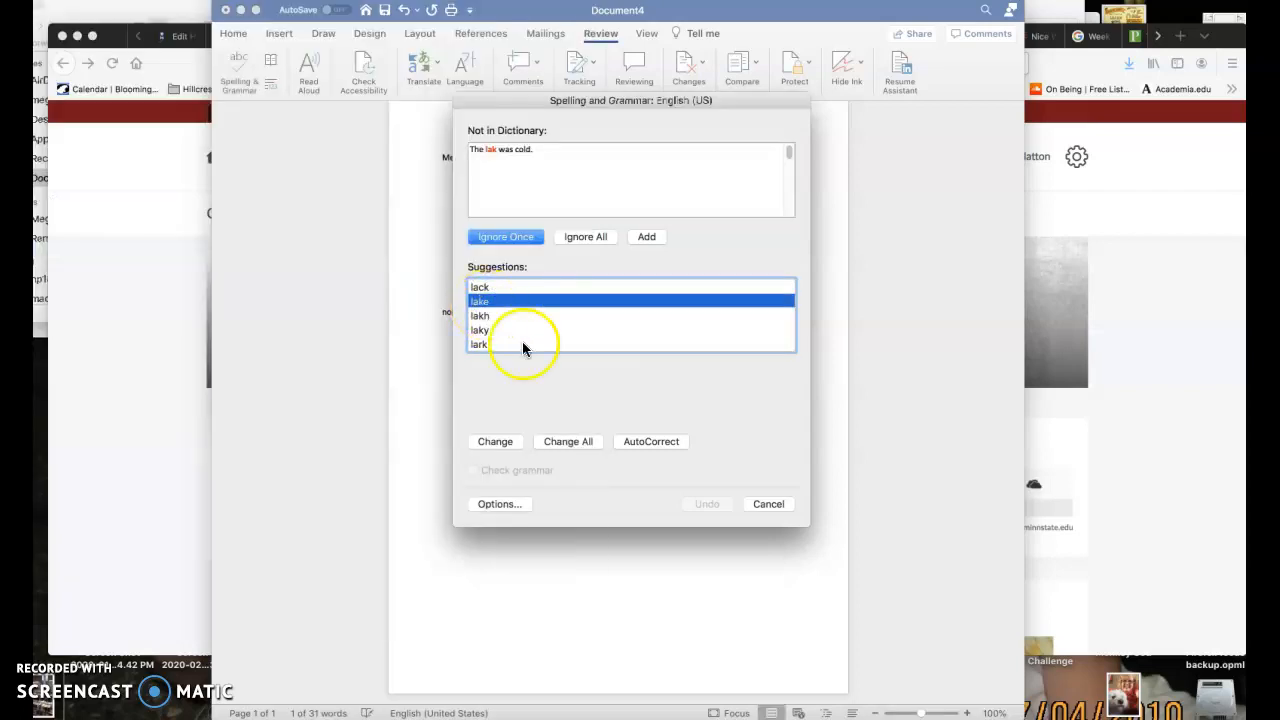
click(492, 441)
click(742, 246)
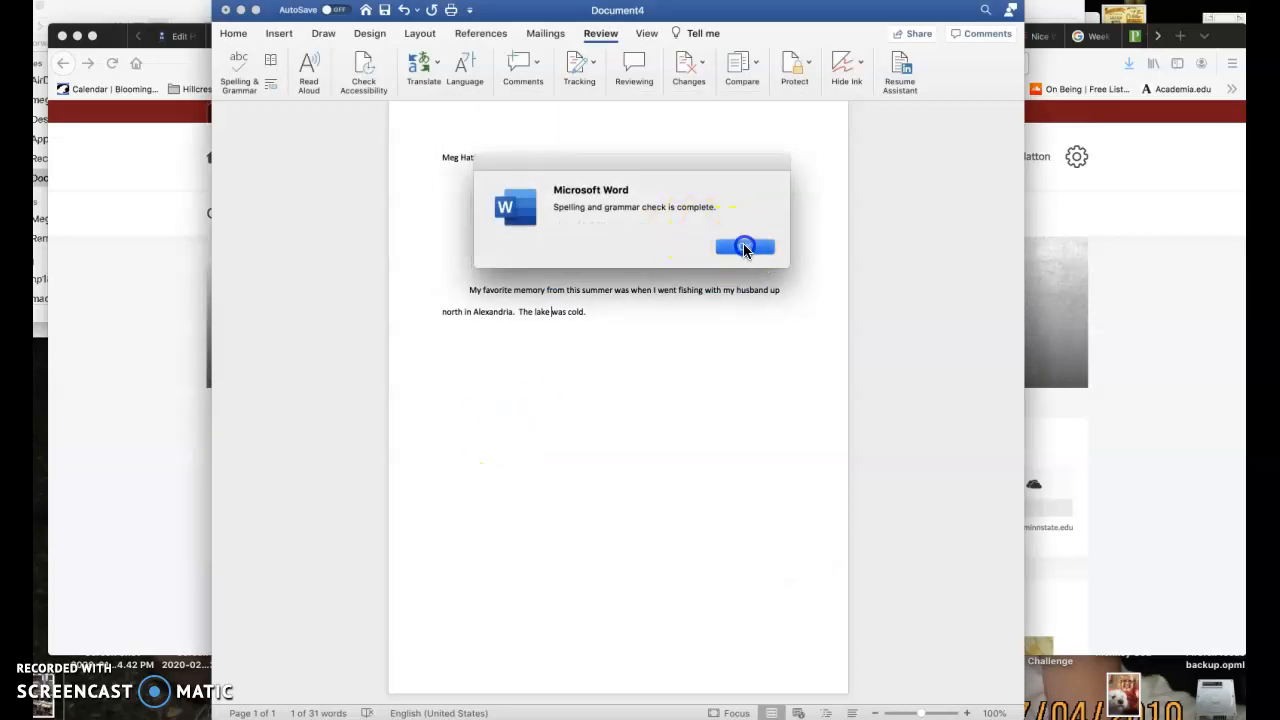
click(712, 505)
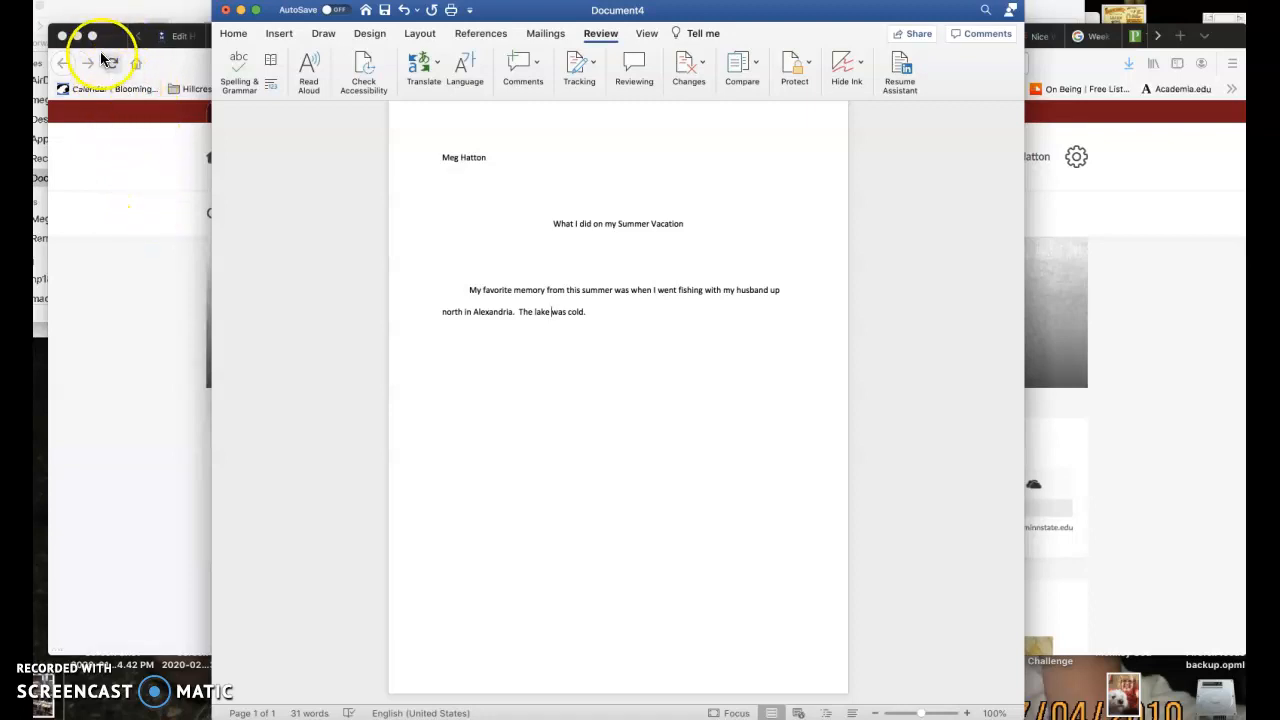
Start saving the document under a new name and choose Documents as the save location
click(88, 1)
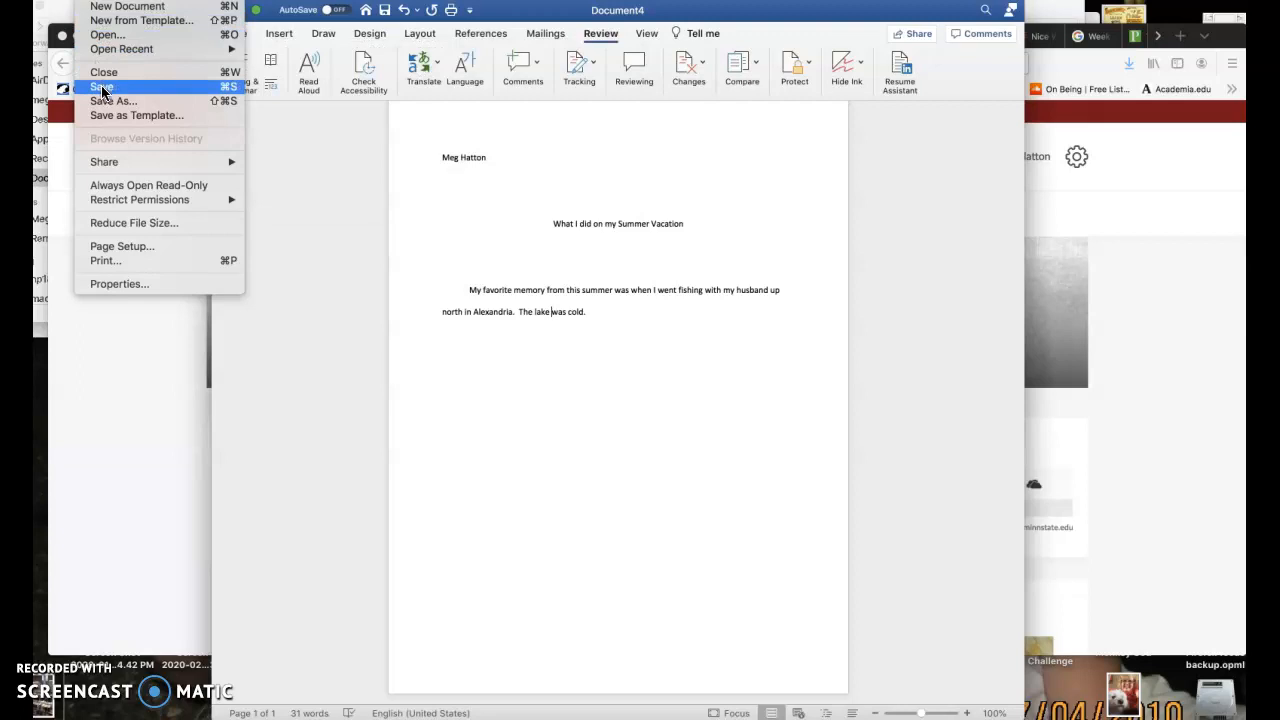
click(145, 91)
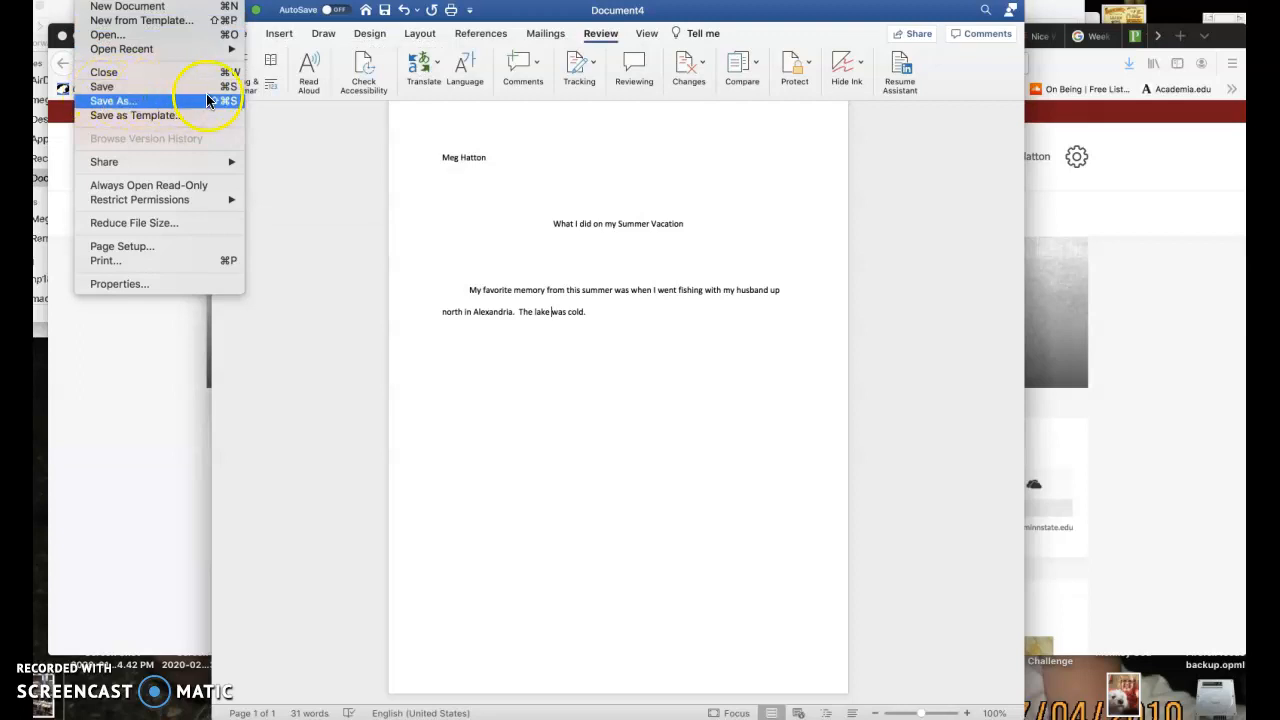
click(150, 91)
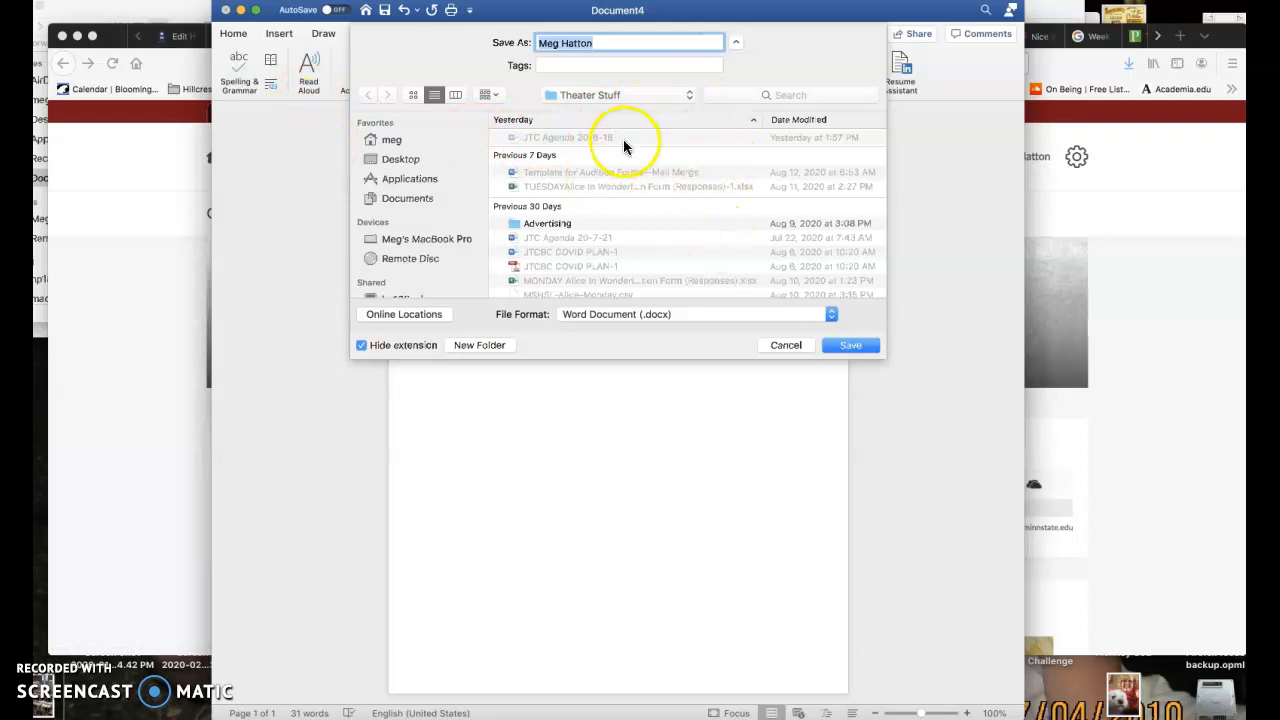
click(688, 96)
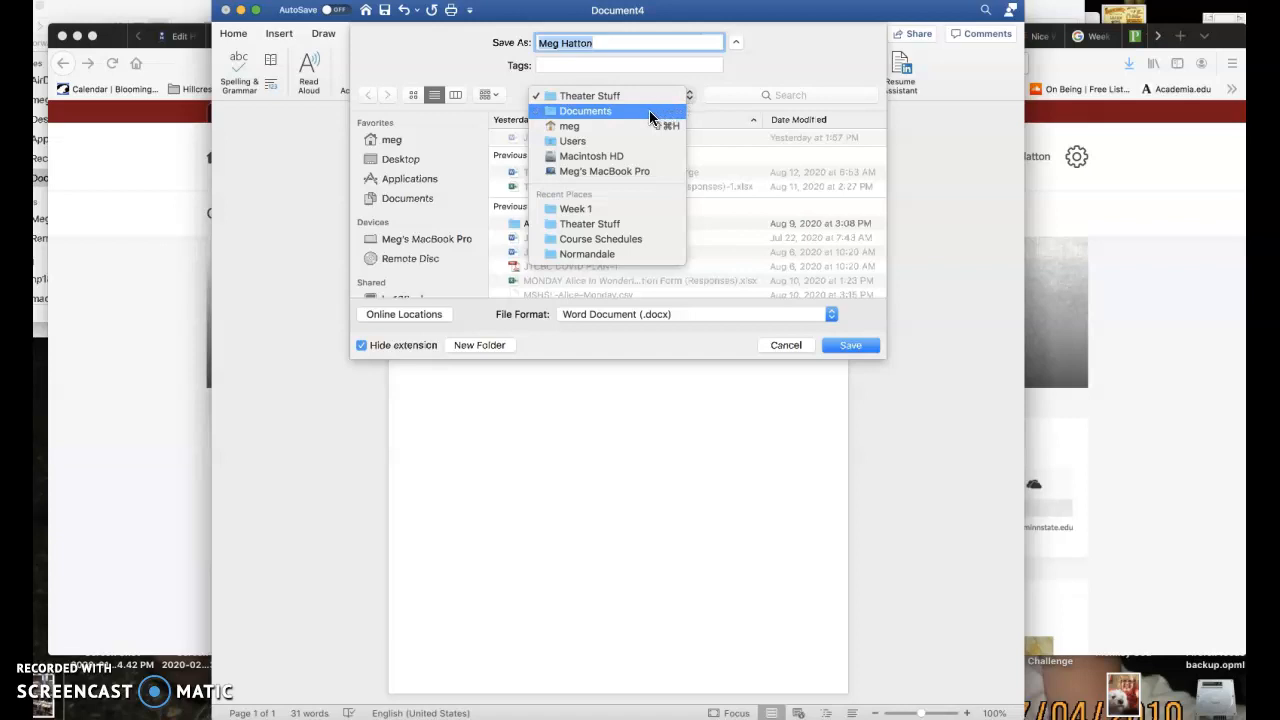
click(649, 114)
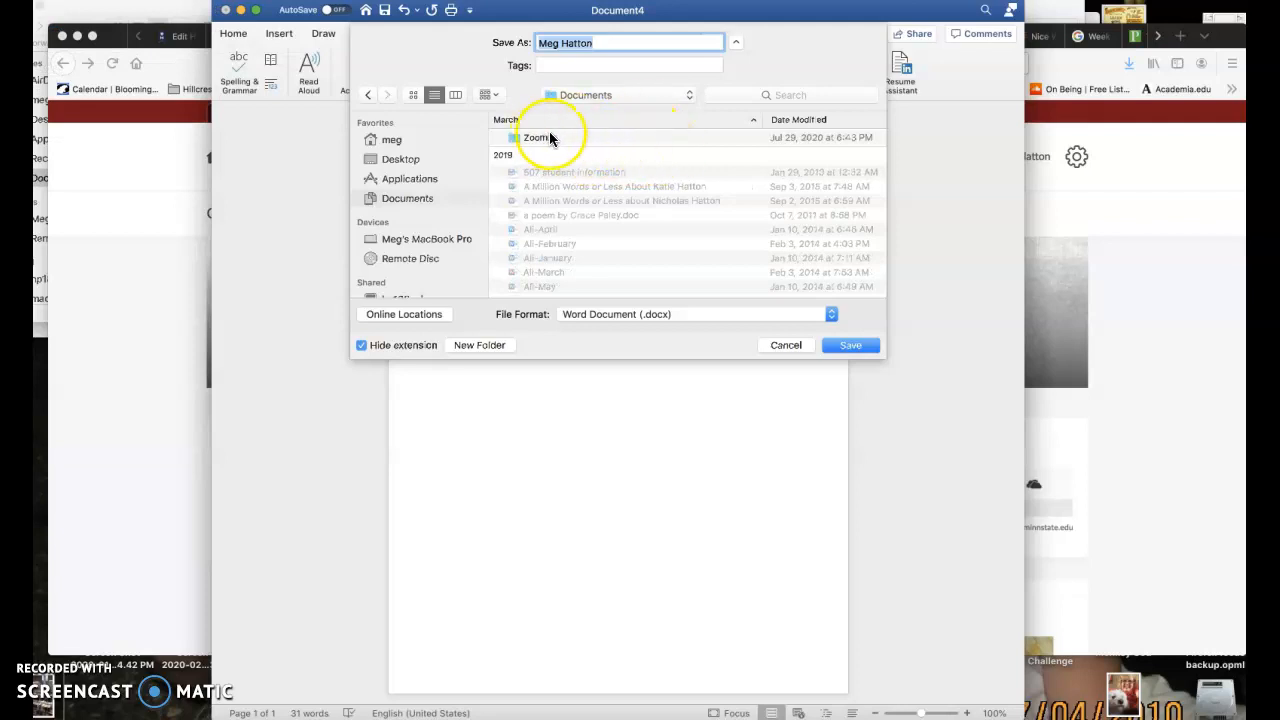
click(400, 199)
click(686, 97)
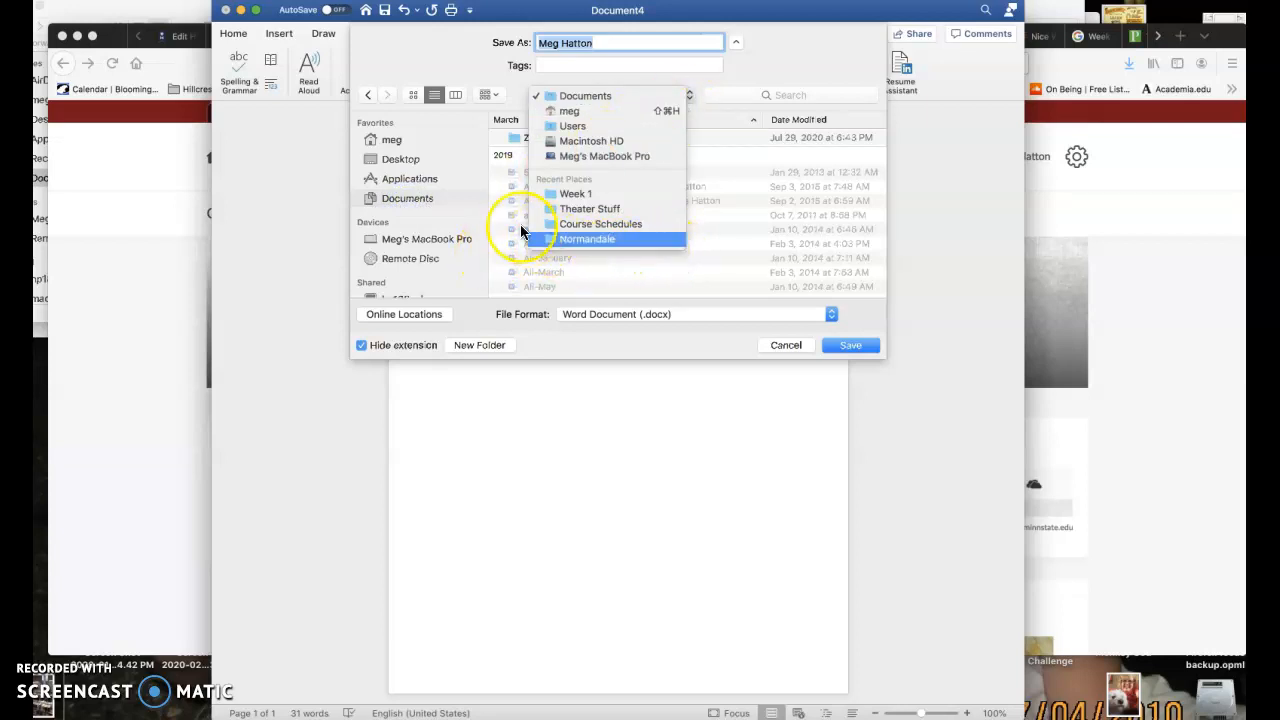
click(433, 198)
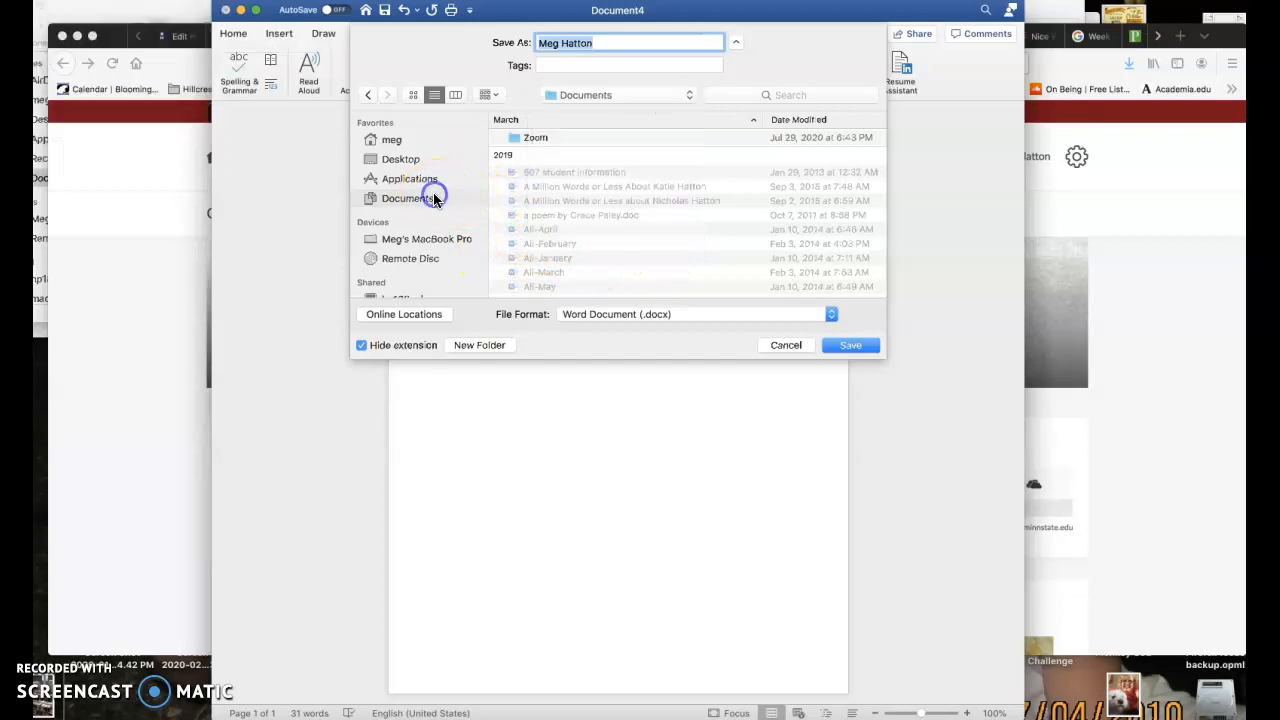
Choose the recently used Normandale folder as the save location and look through its contents
click(686, 100)
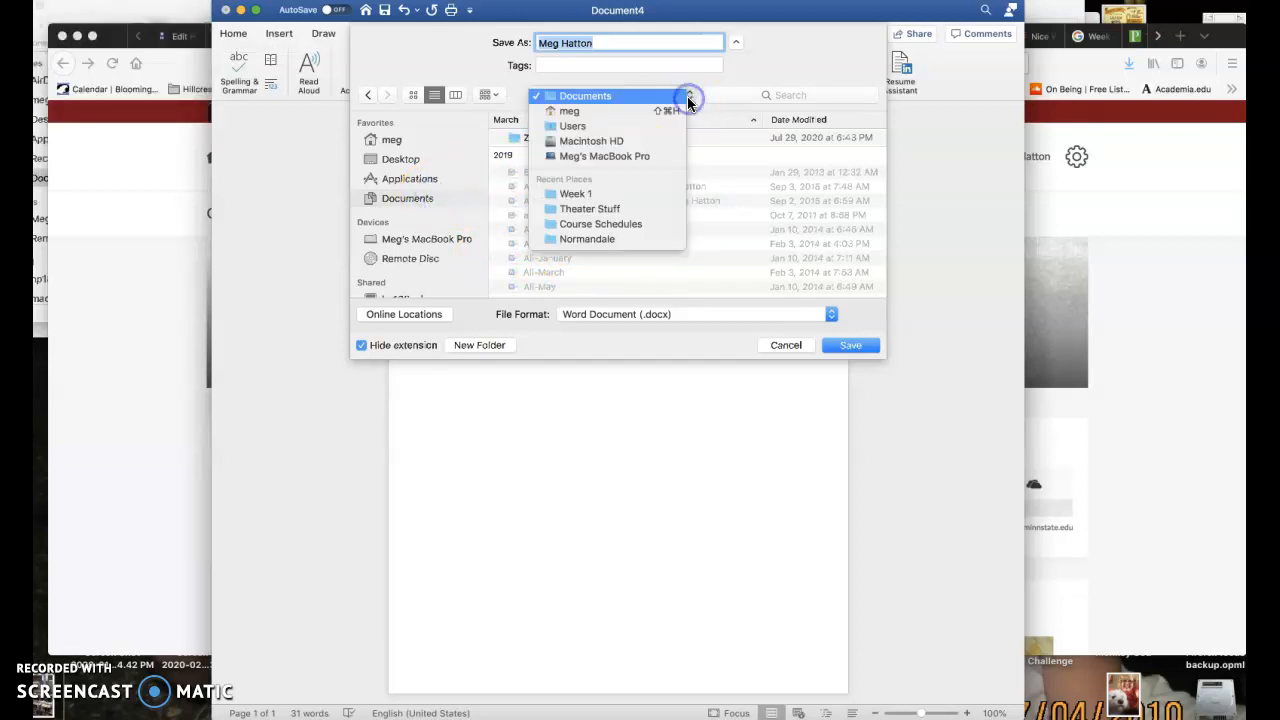
click(627, 240)
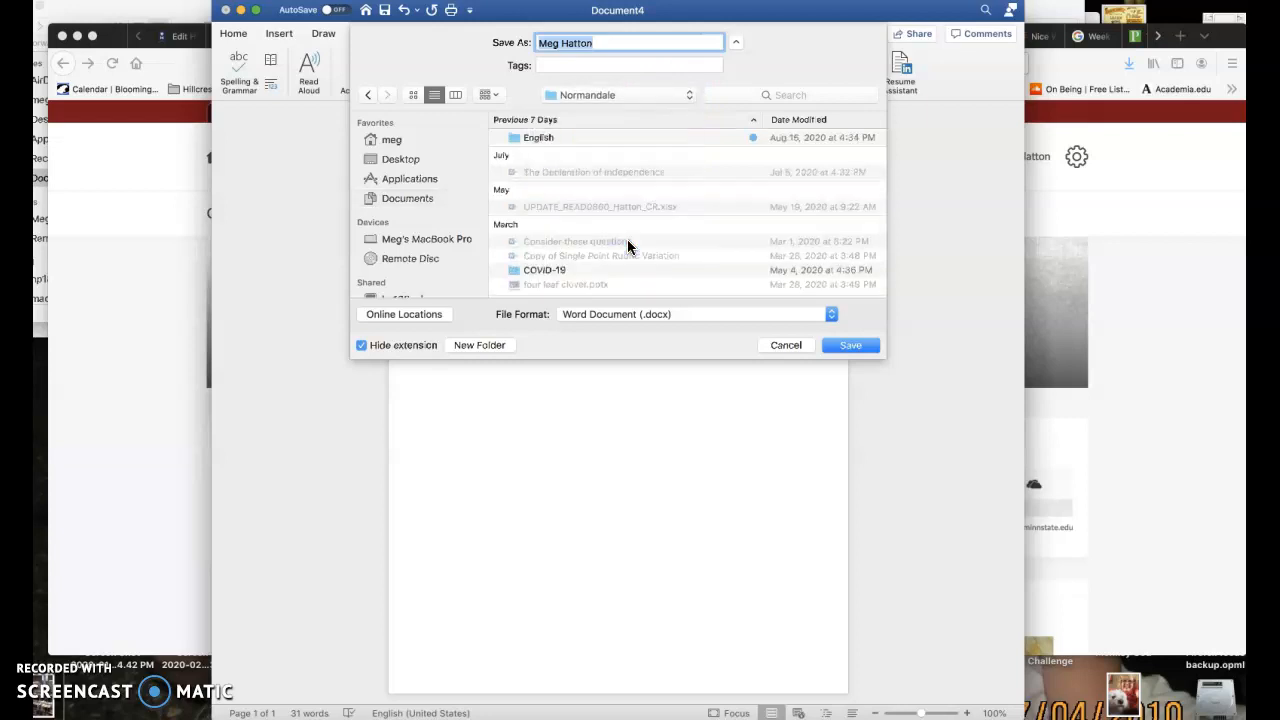
scroll(627, 239, down, 8)
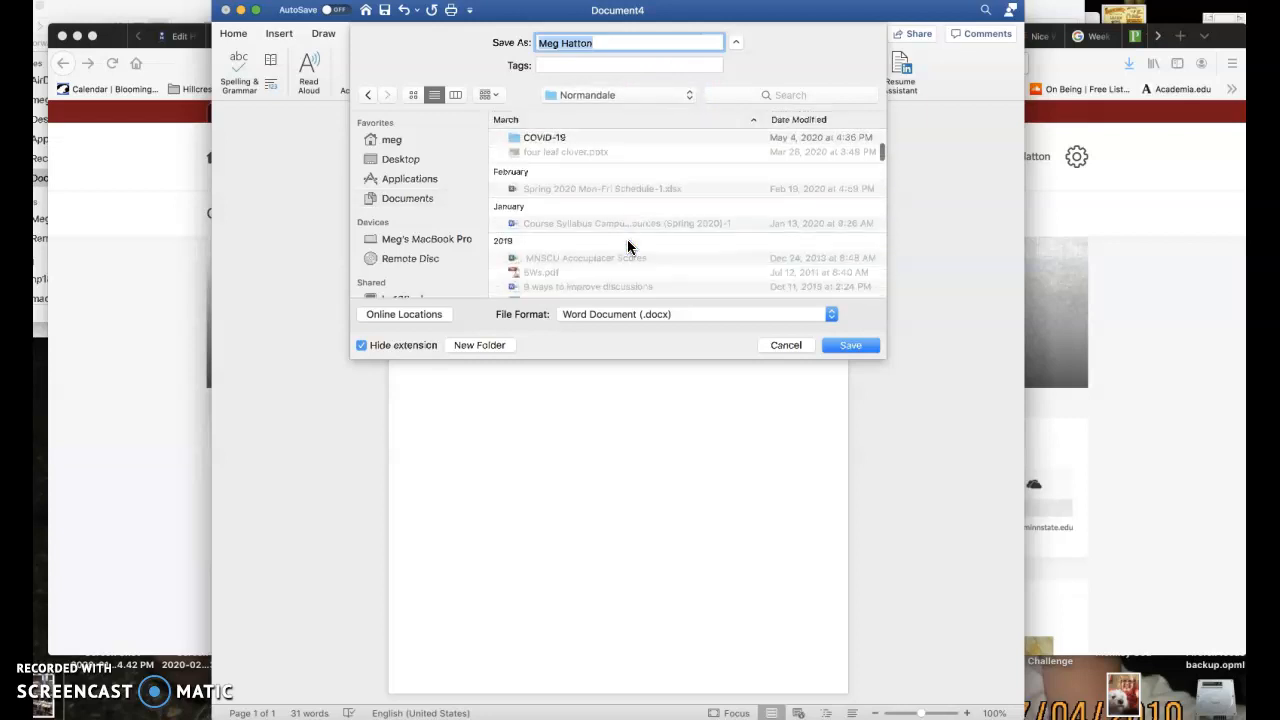
scroll(627, 239, down, 10)
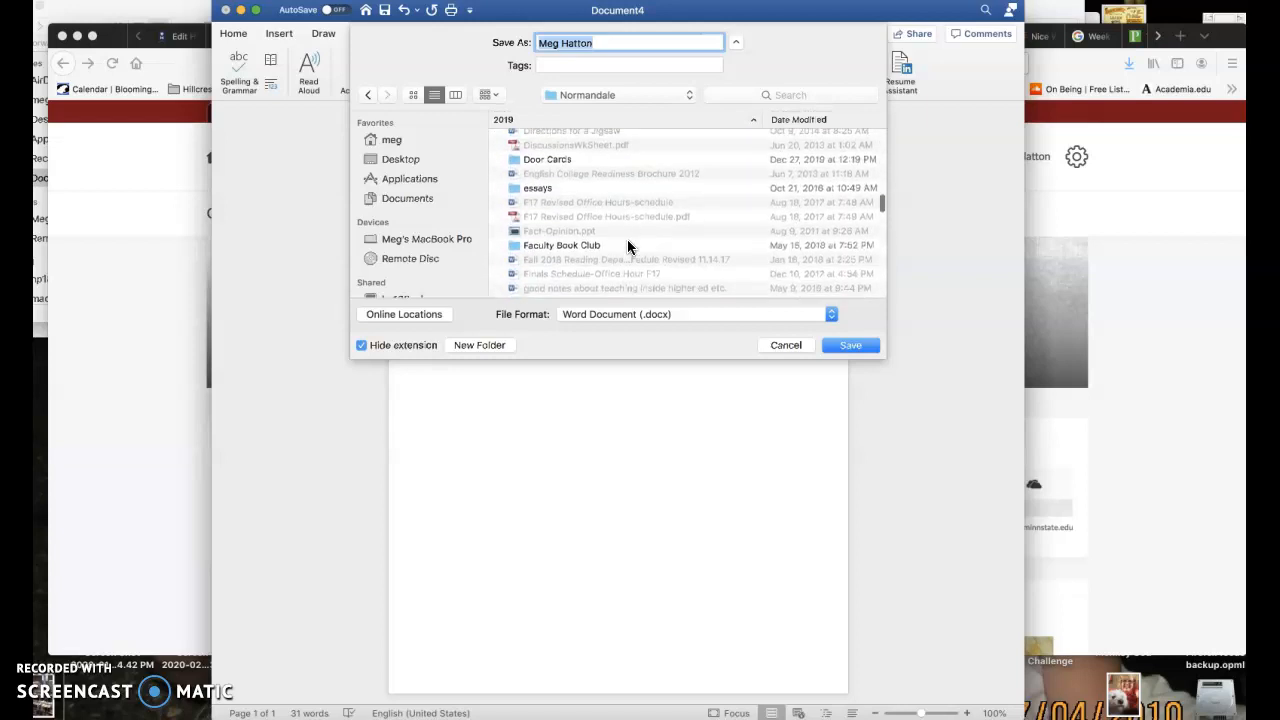
scroll(627, 246, down, 10)
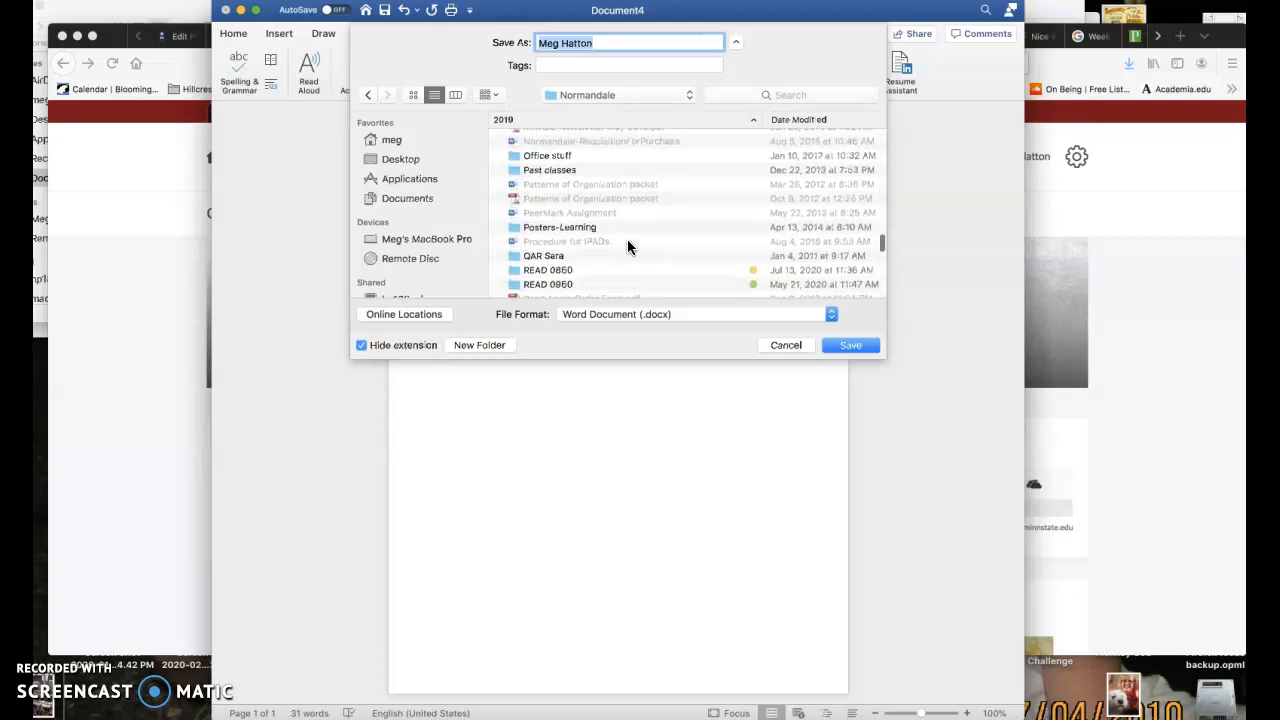
scroll(627, 246, up, 10)
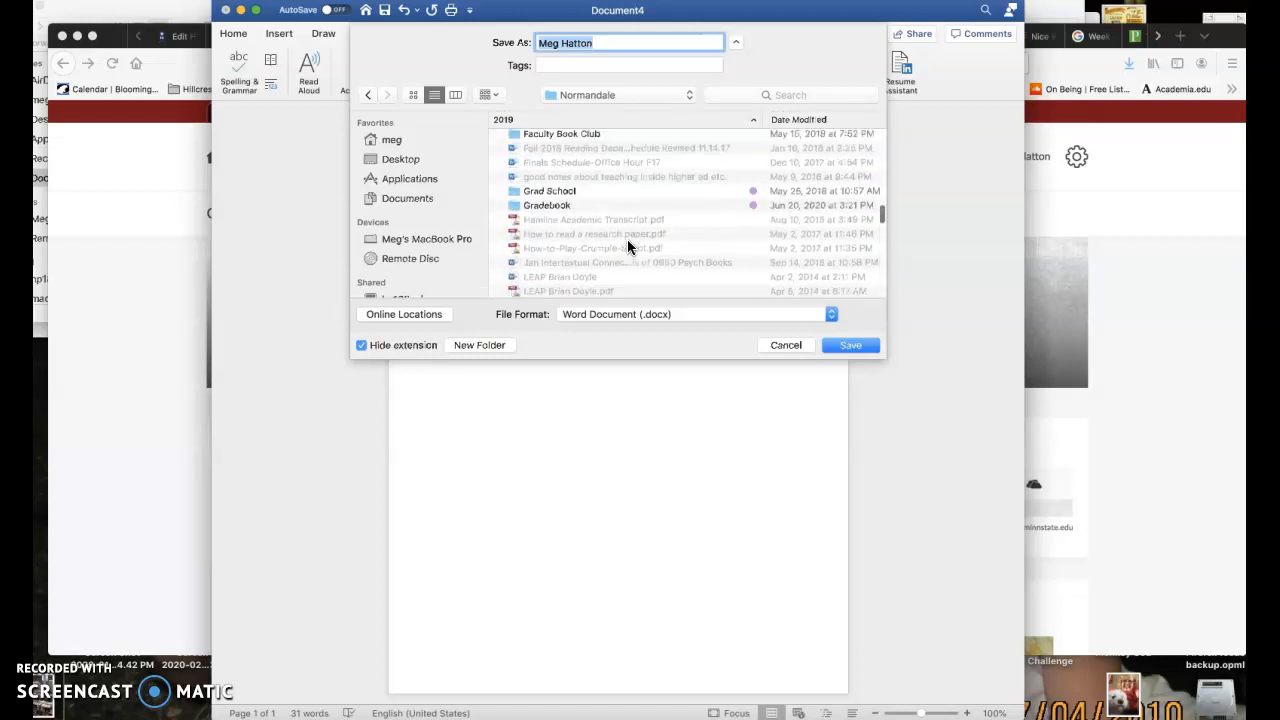
scroll(628, 242, up, 10)
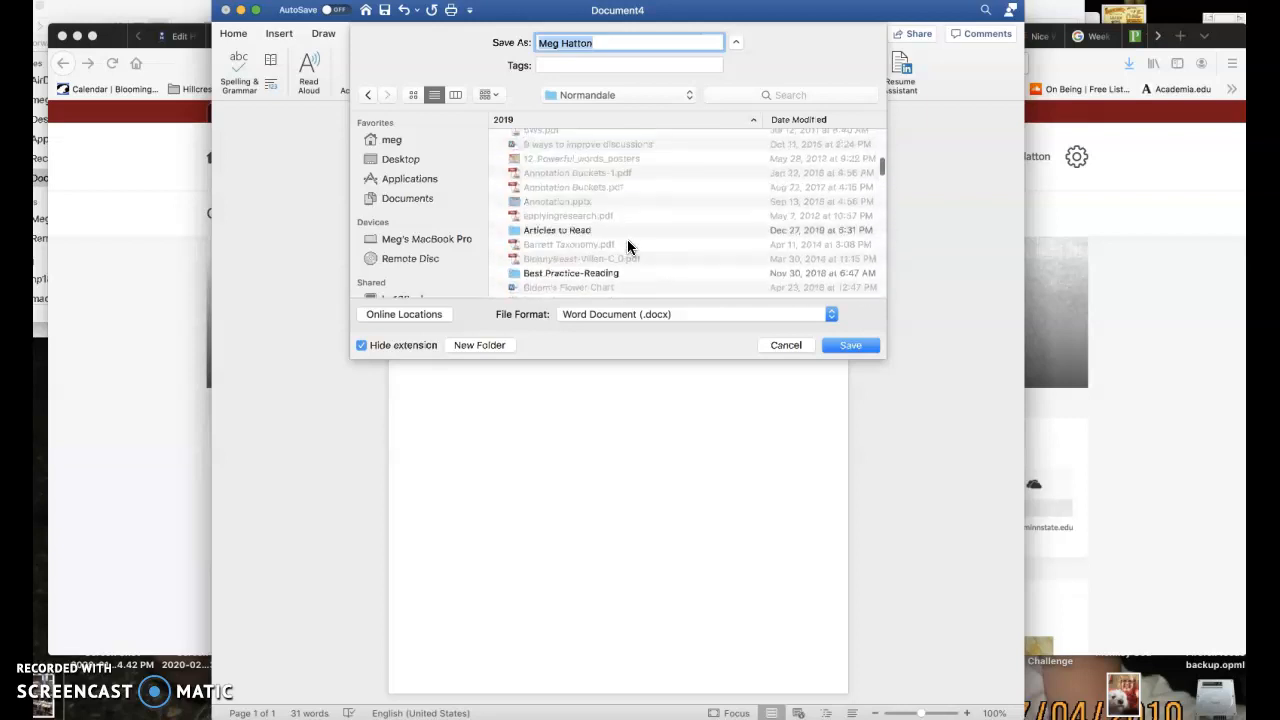
scroll(627, 246, up, 3)
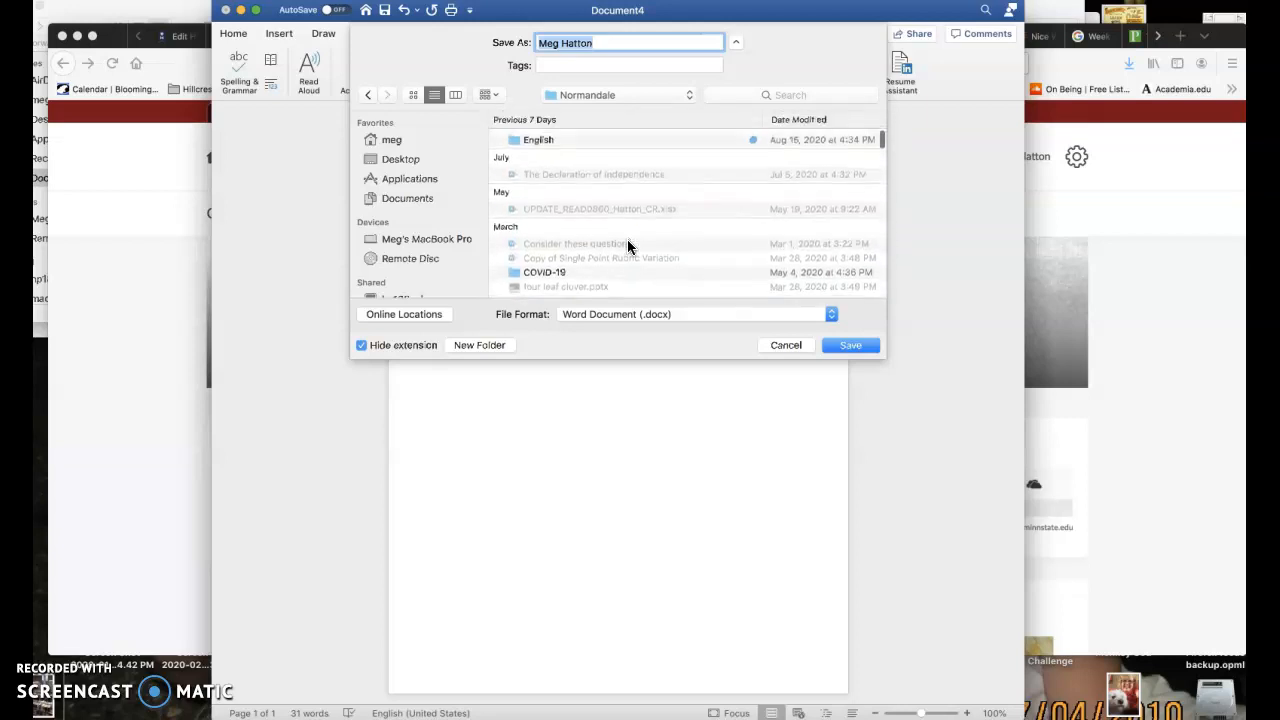
Return the save location to Documents and open the Normandale folder from its list
click(688, 96)
click(679, 112)
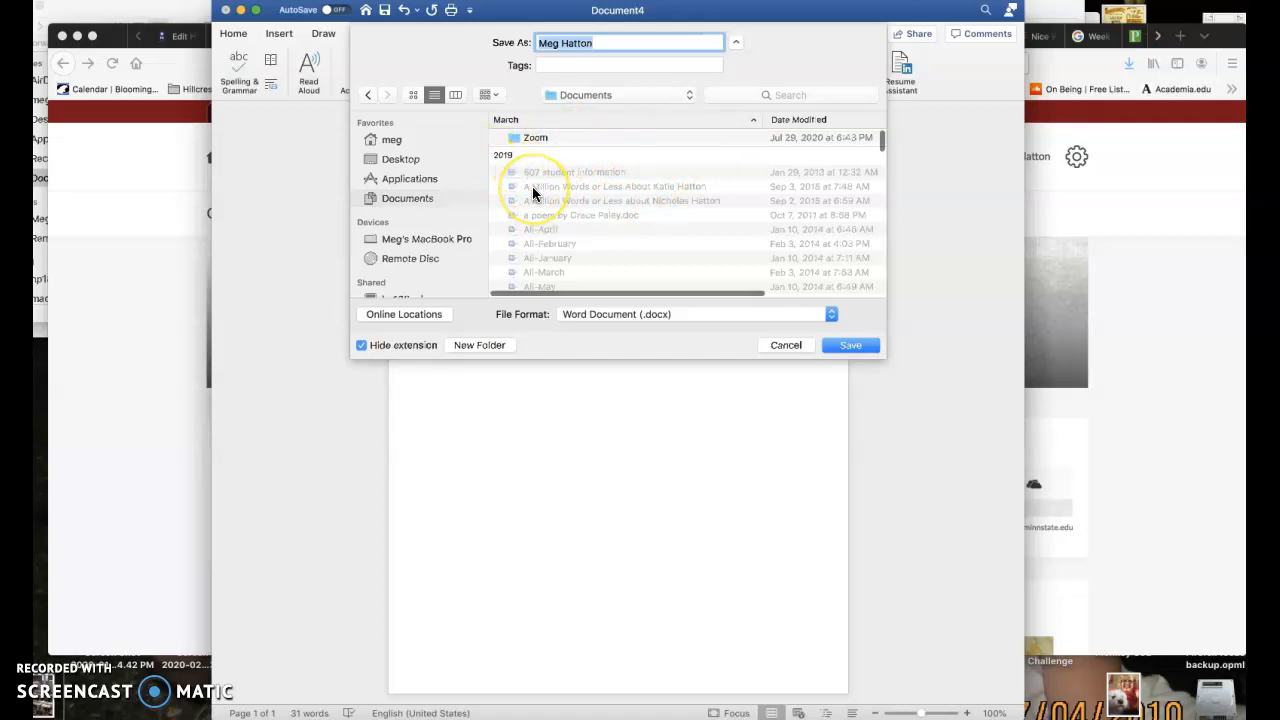
scroll(545, 250, down, 4)
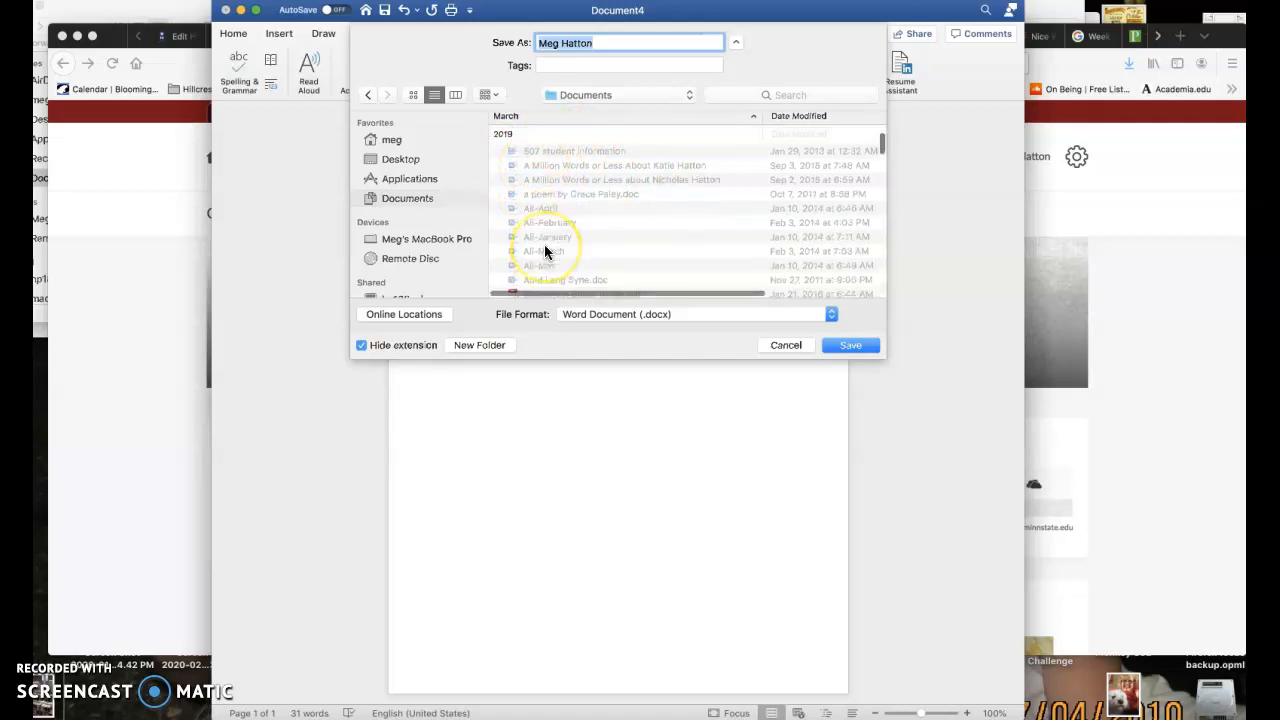
scroll(545, 250, down, 5)
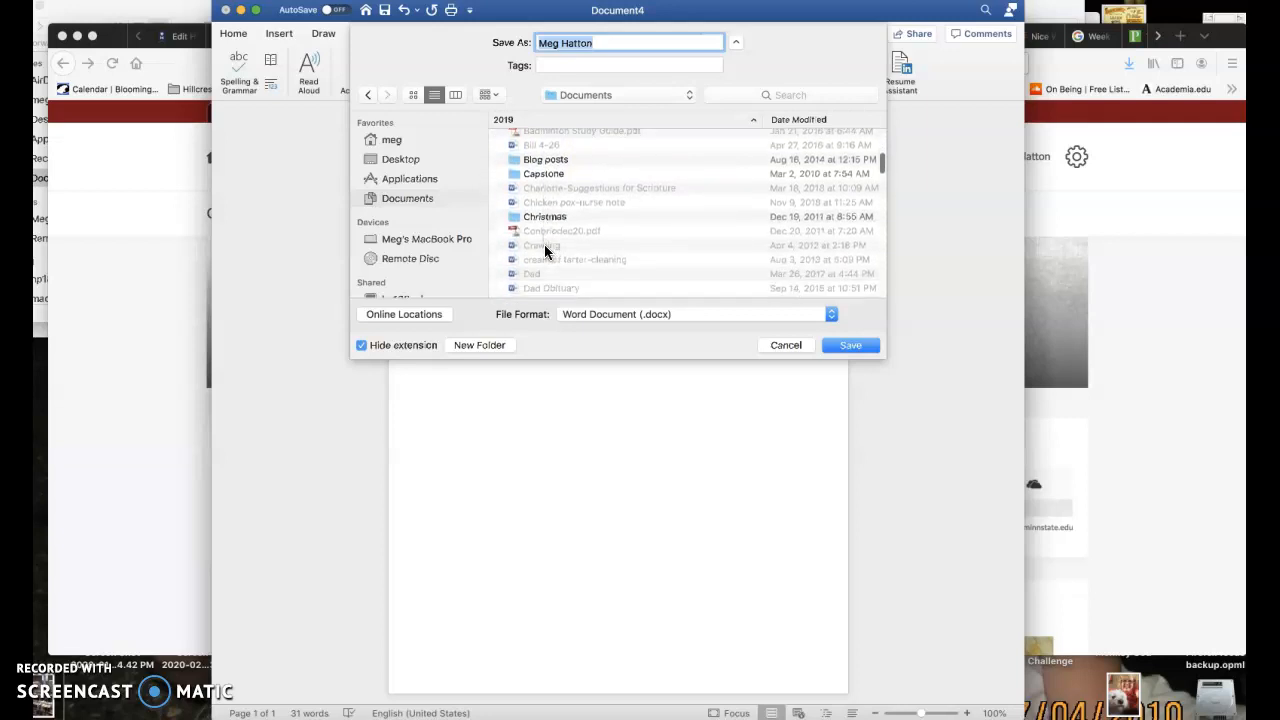
scroll(545, 250, down, 5)
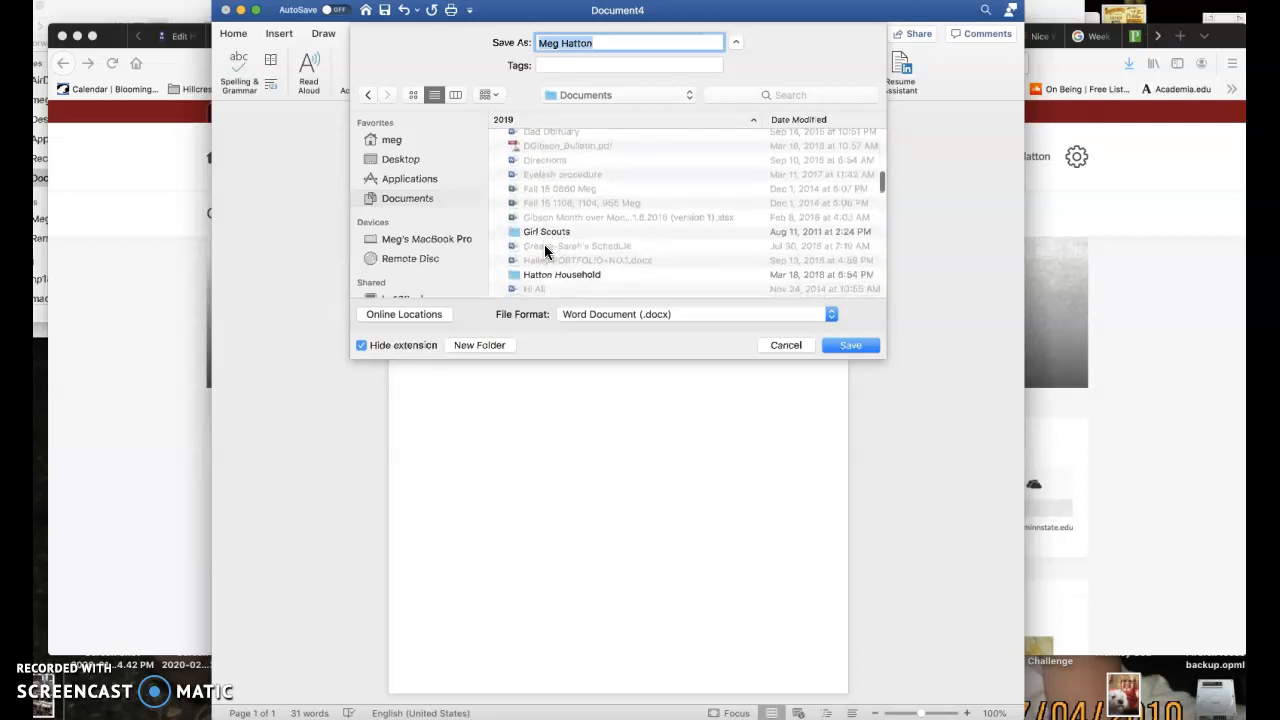
scroll(544, 251, down, 5)
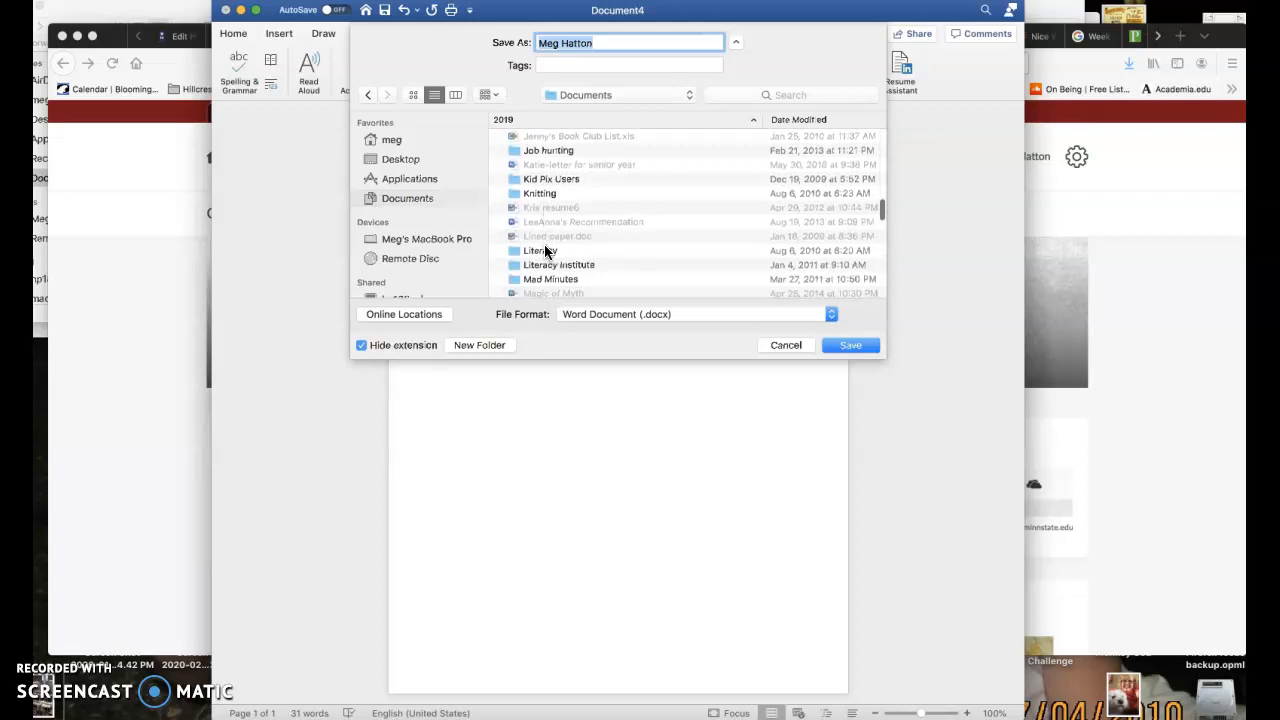
scroll(544, 244, down, 3)
click(538, 251)
double_click(540, 250)
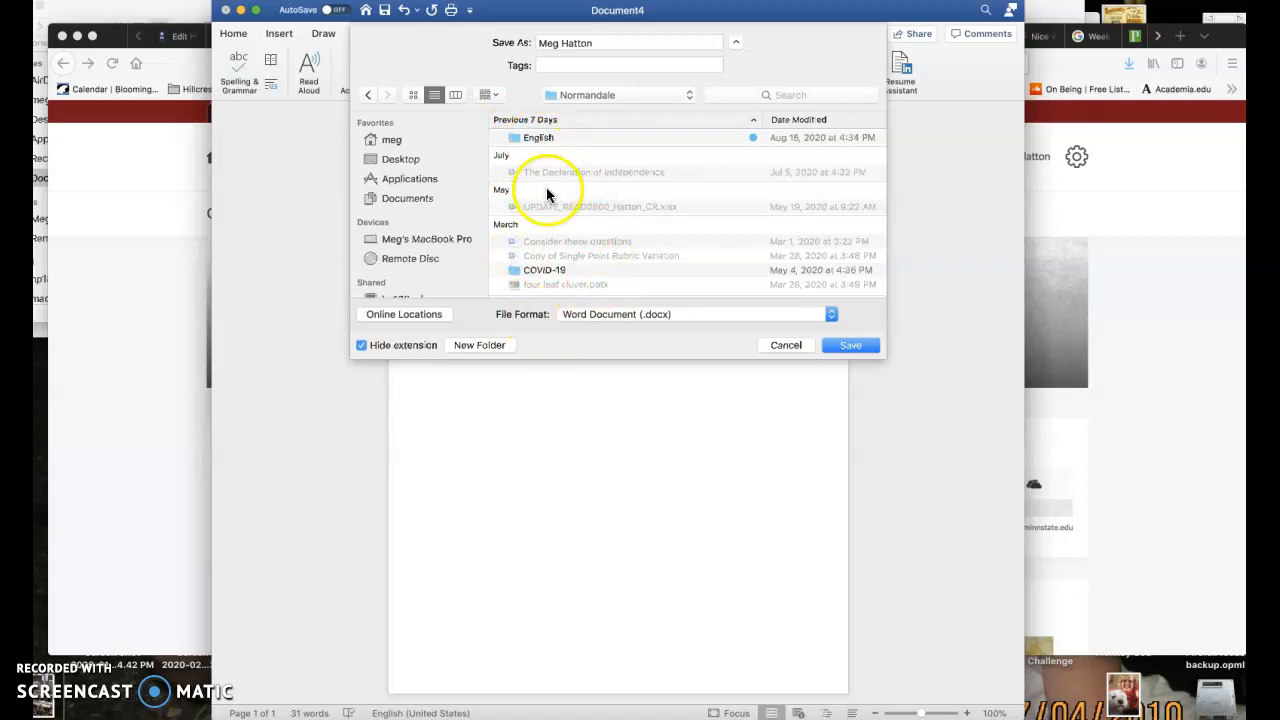
Browse the Normandale folder and open its English subfolder as the save location
scroll(545, 216, down, 10)
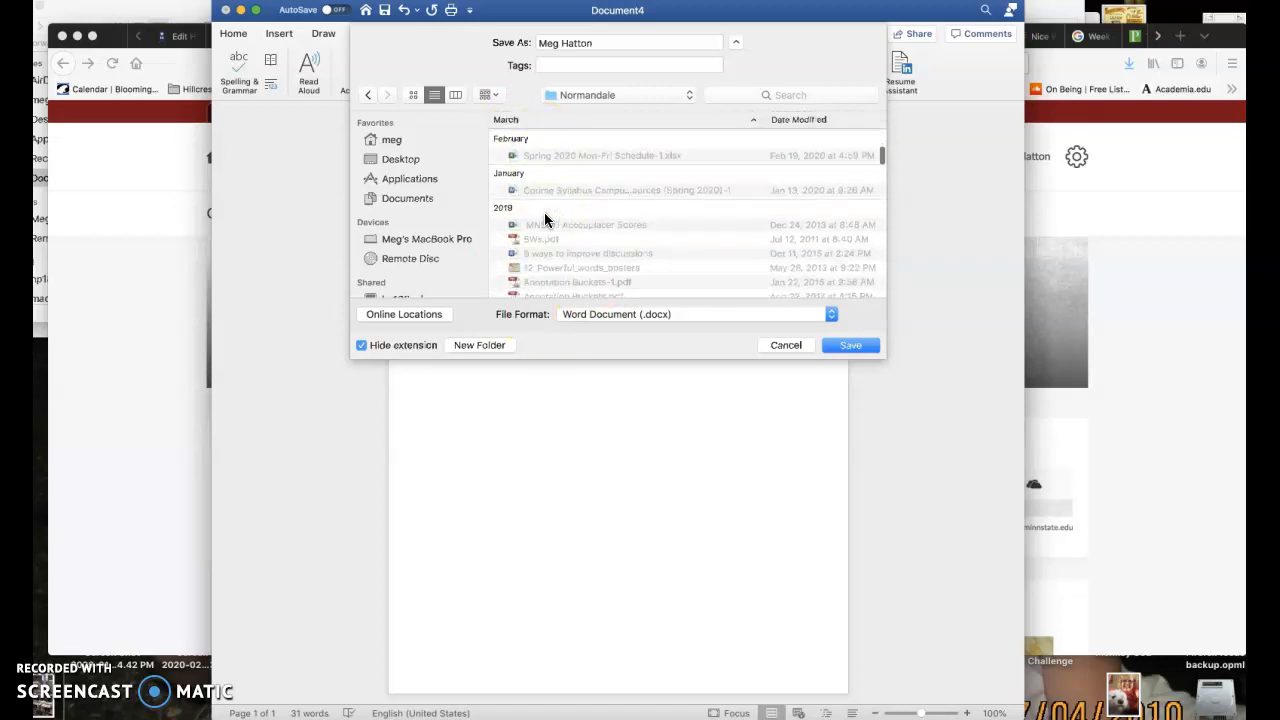
scroll(544, 212, down, 4)
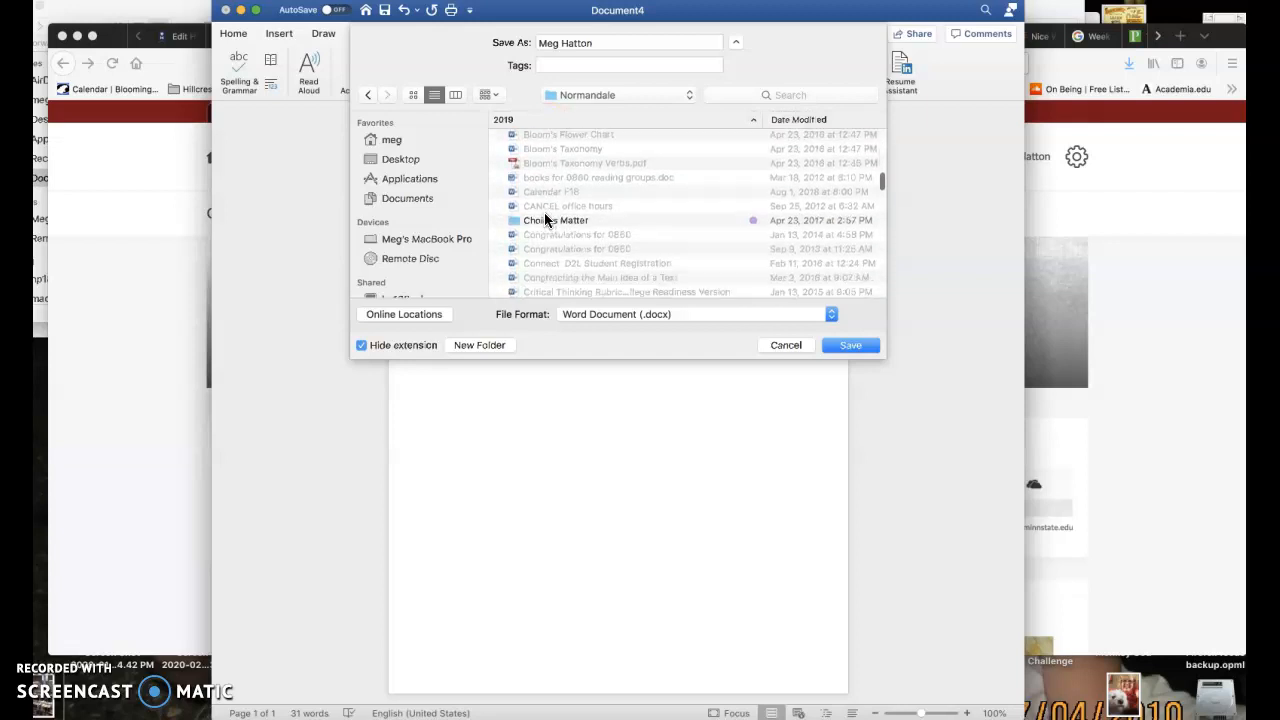
scroll(547, 286, down, 6)
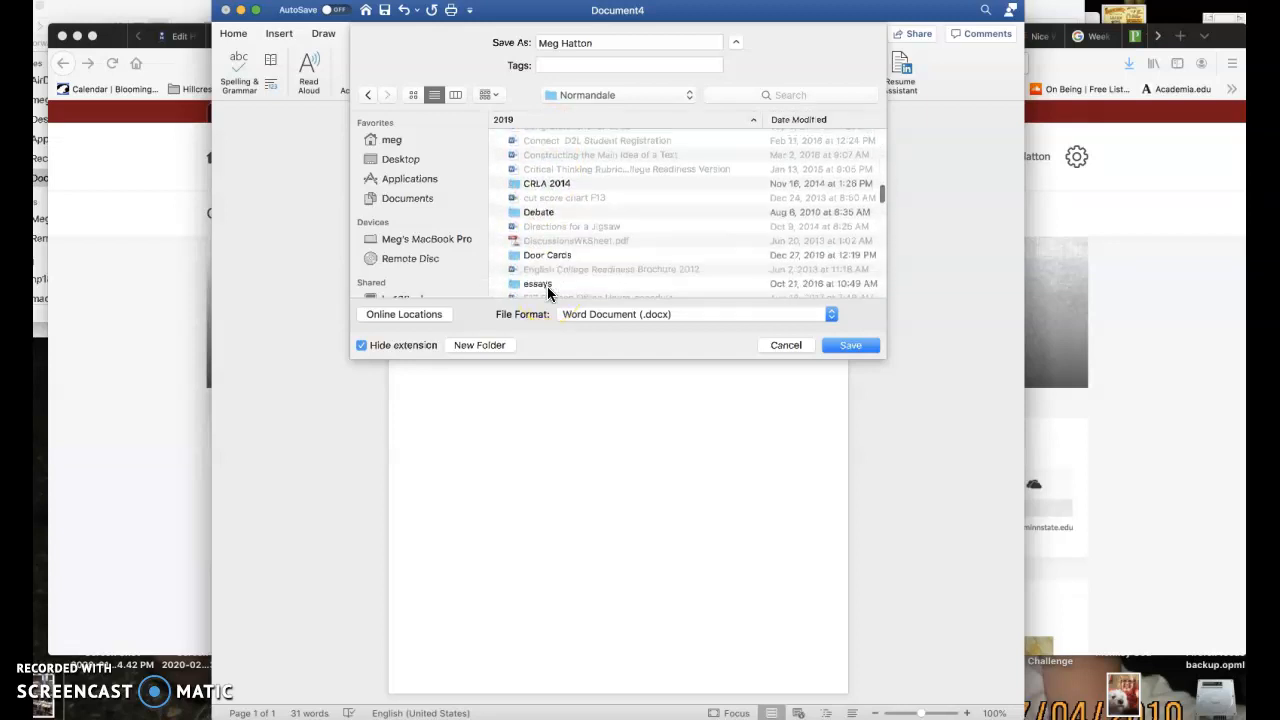
scroll(547, 290, down, 3)
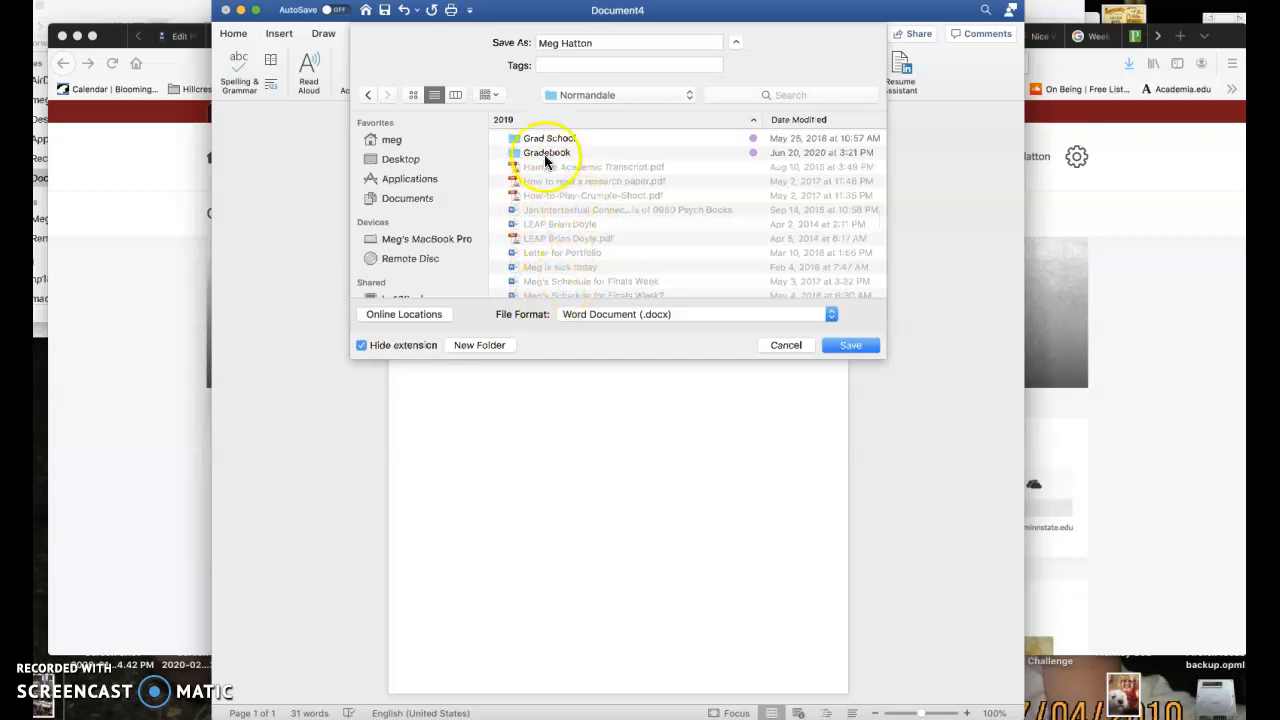
scroll(543, 291, up, 15)
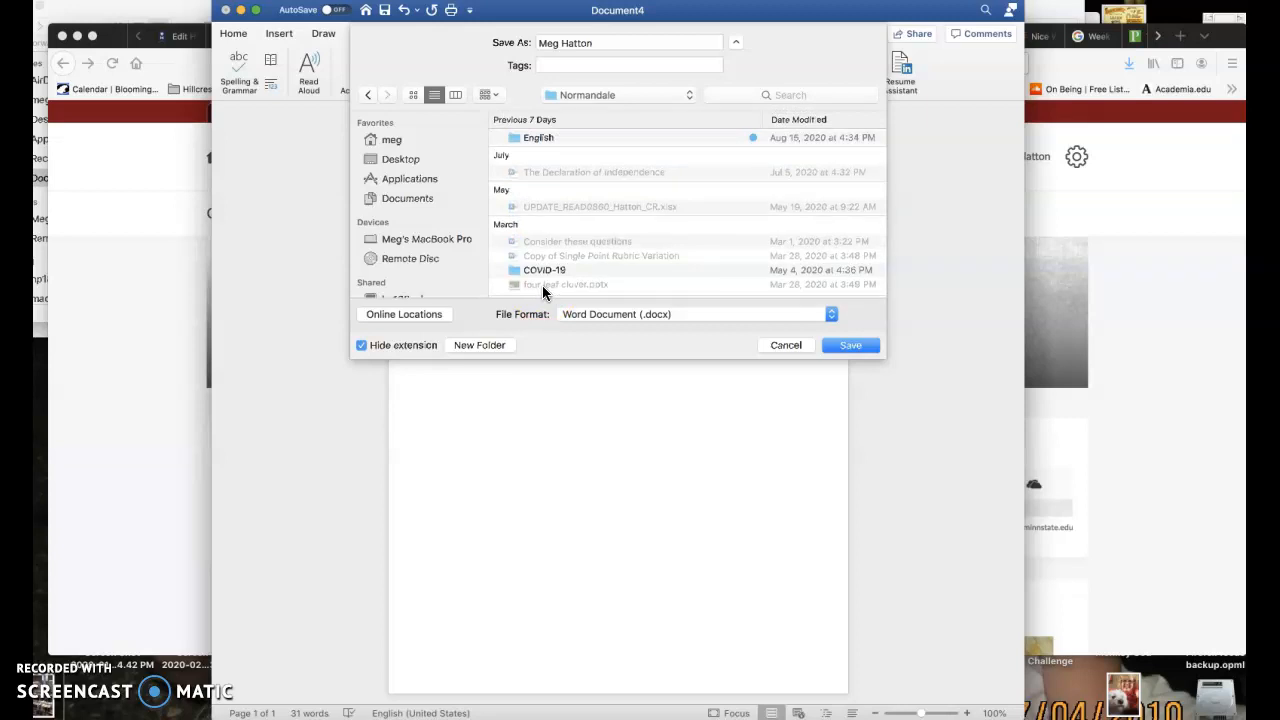
double_click(529, 137)
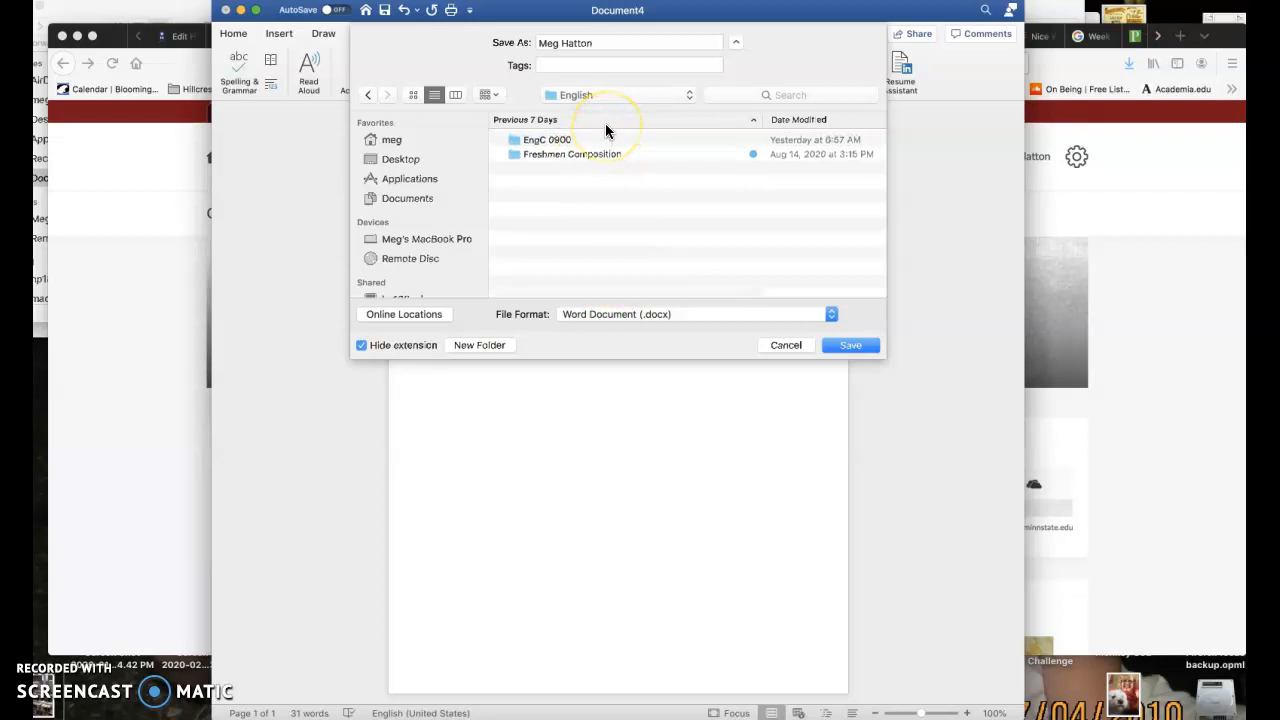
Name the file "What I did on my Summer Vacation" and save it as a Word document in the English folder
click(508, 49)
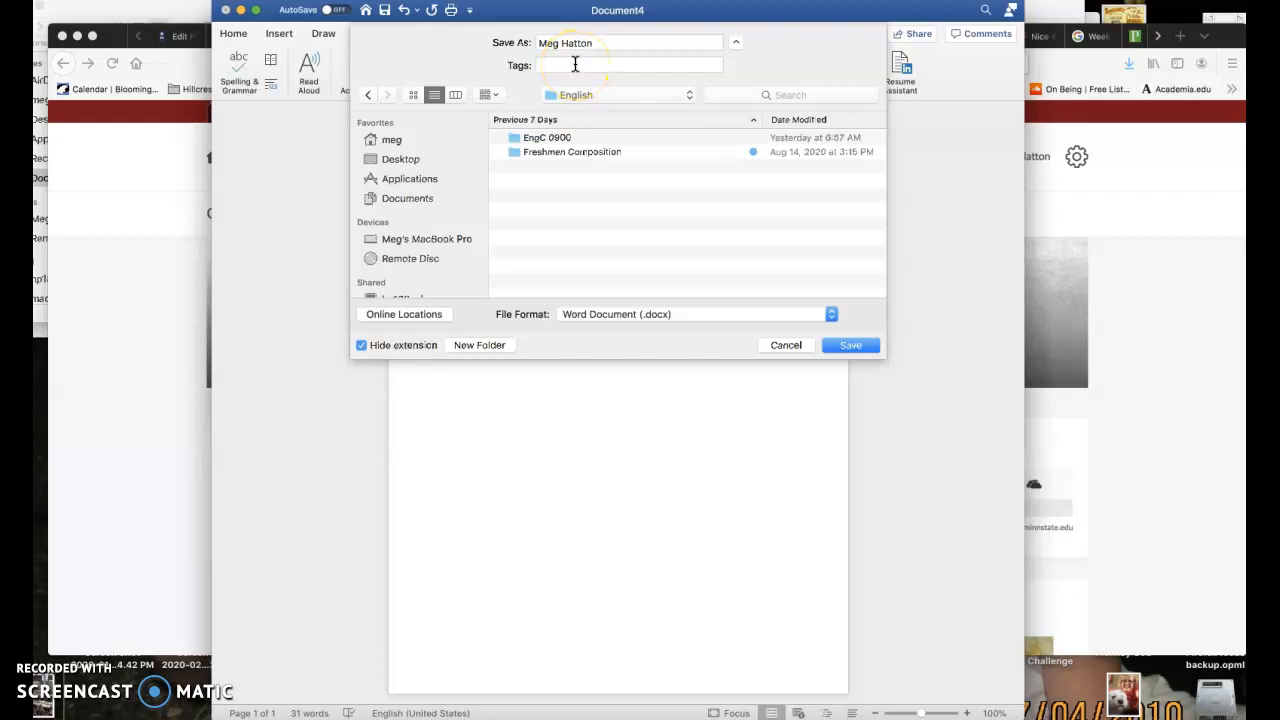
drag(600, 43, 528, 45)
text(What I did on M)
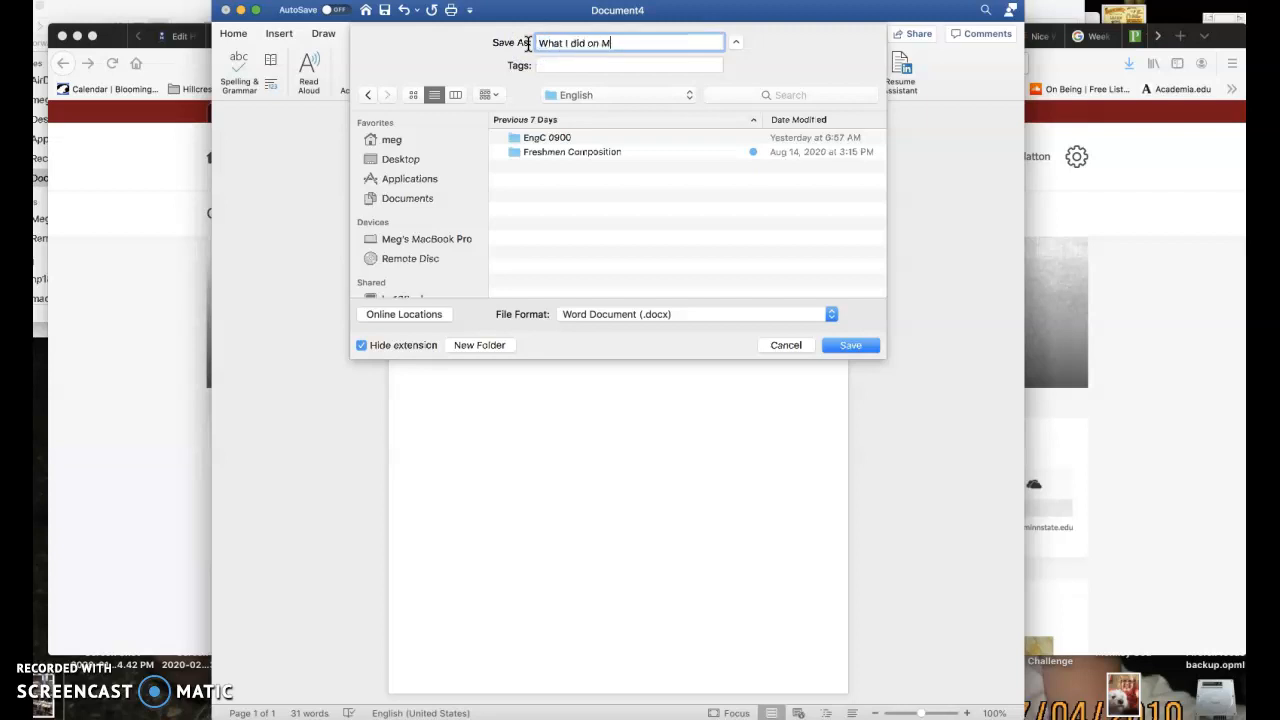
text(y Summer Vacation)
click(843, 346)
click(668, 141)
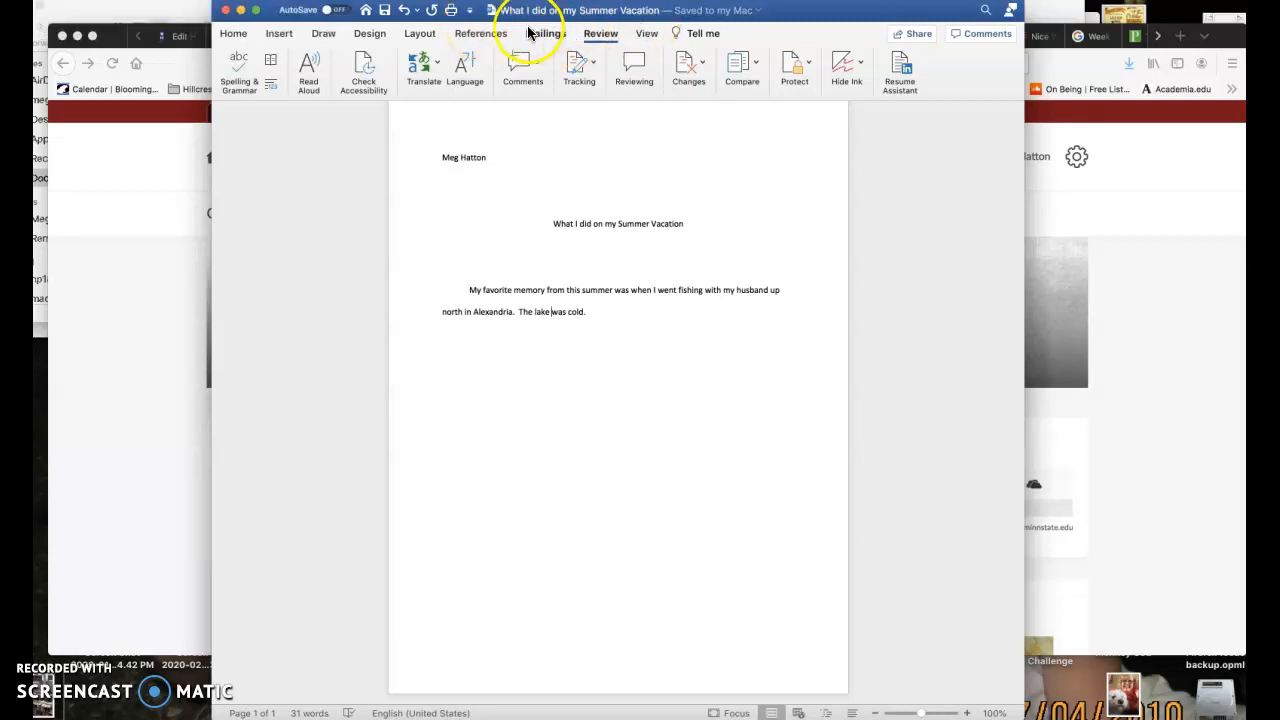
Highlight the centered essay title on the page, and clear the selection
click(552, 223)
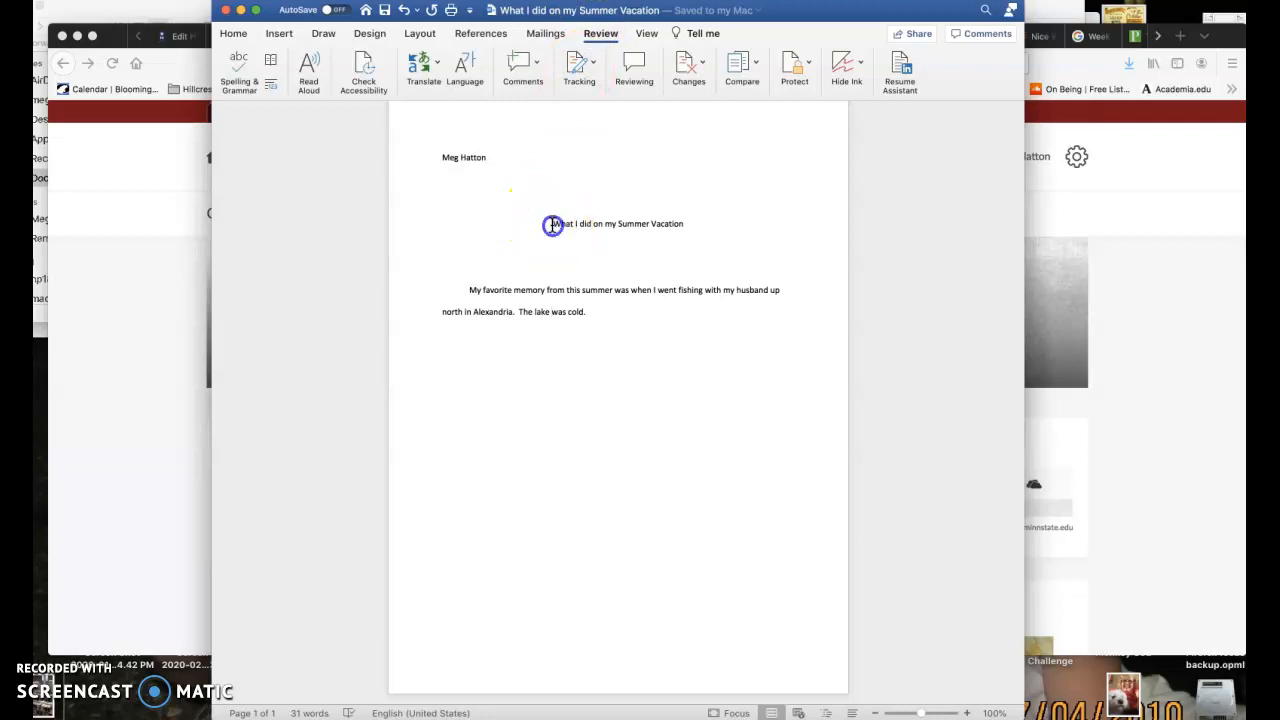
shift+click(692, 226)
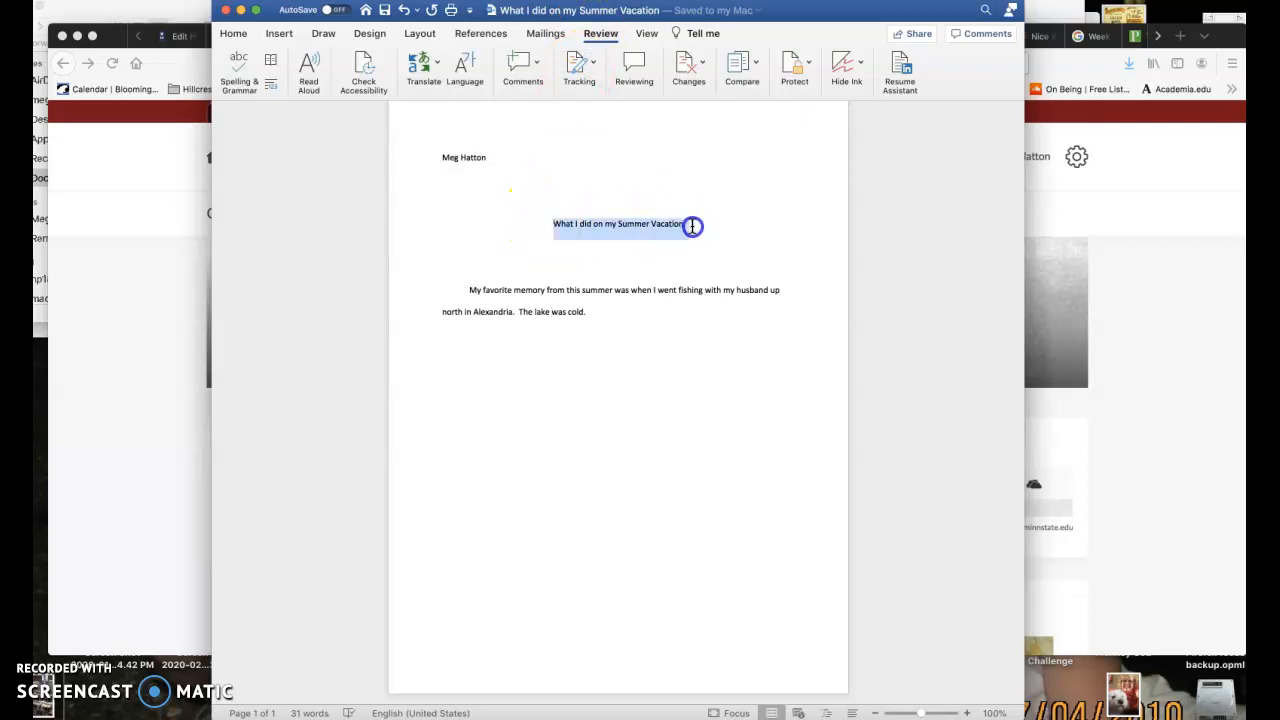
click(692, 226)
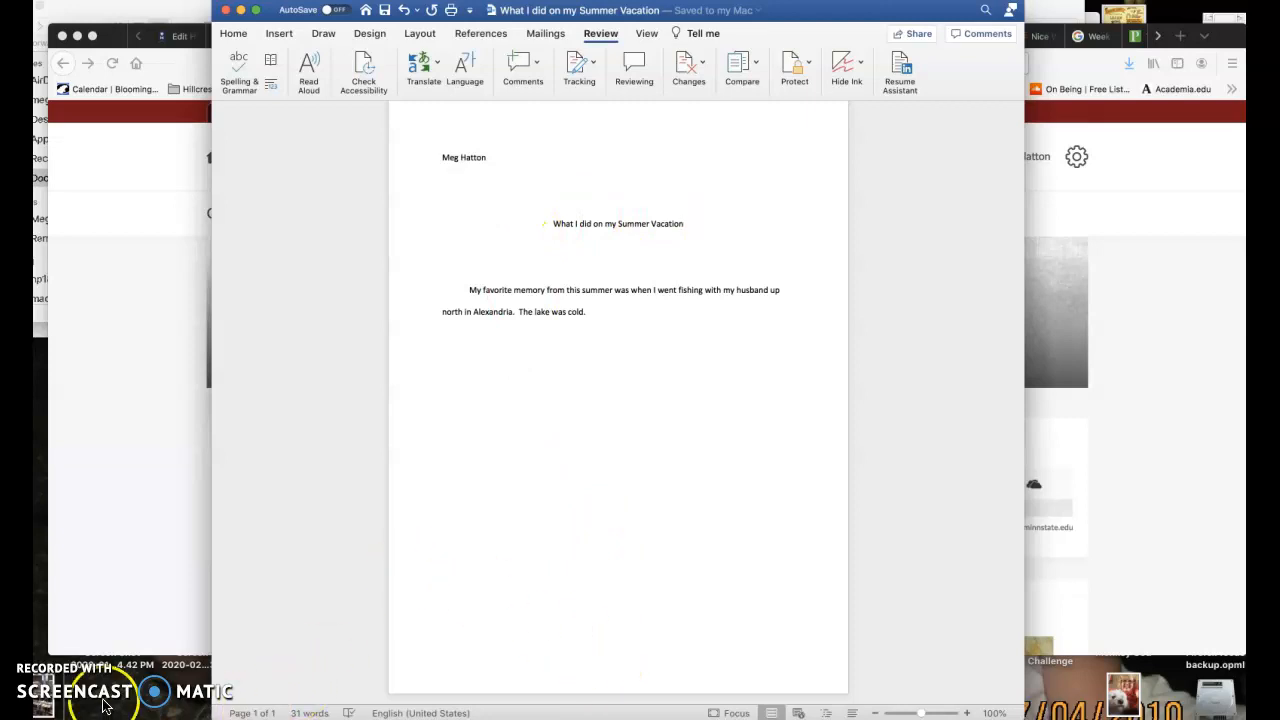
Switch to Finder and move the Course Schedules window so that it is fully in view
click(40, 718)
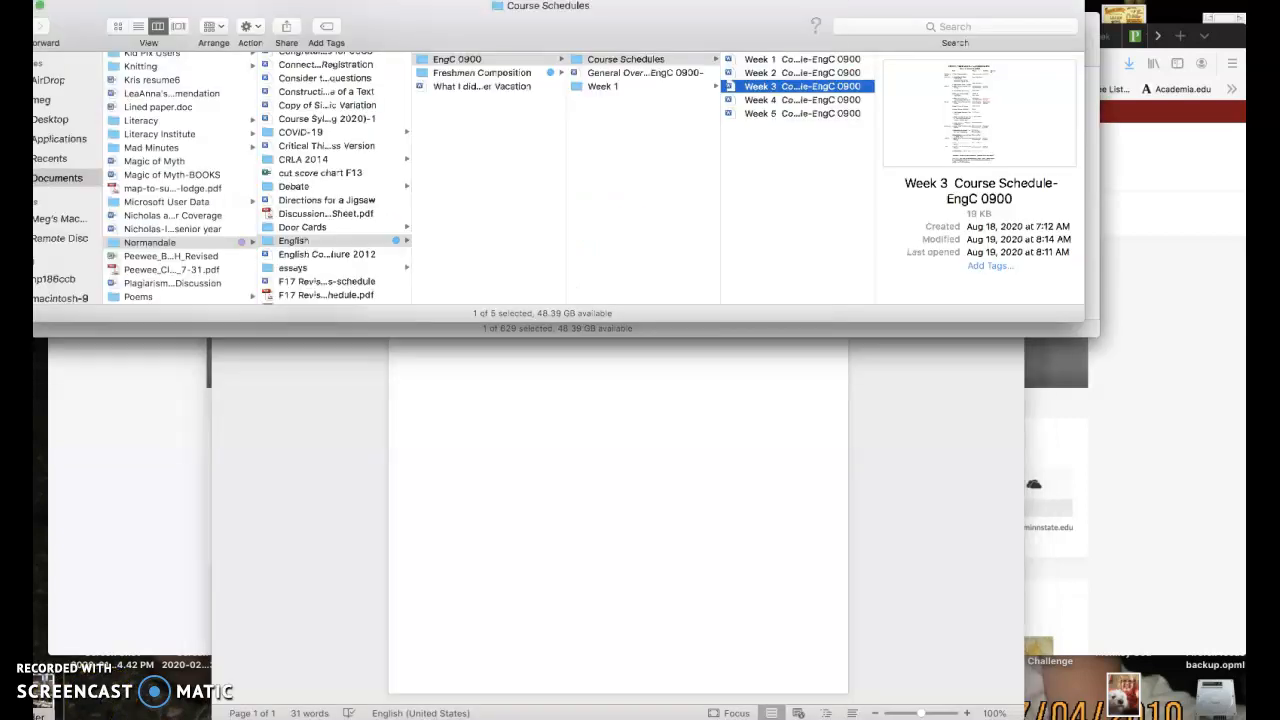
click(508, 33)
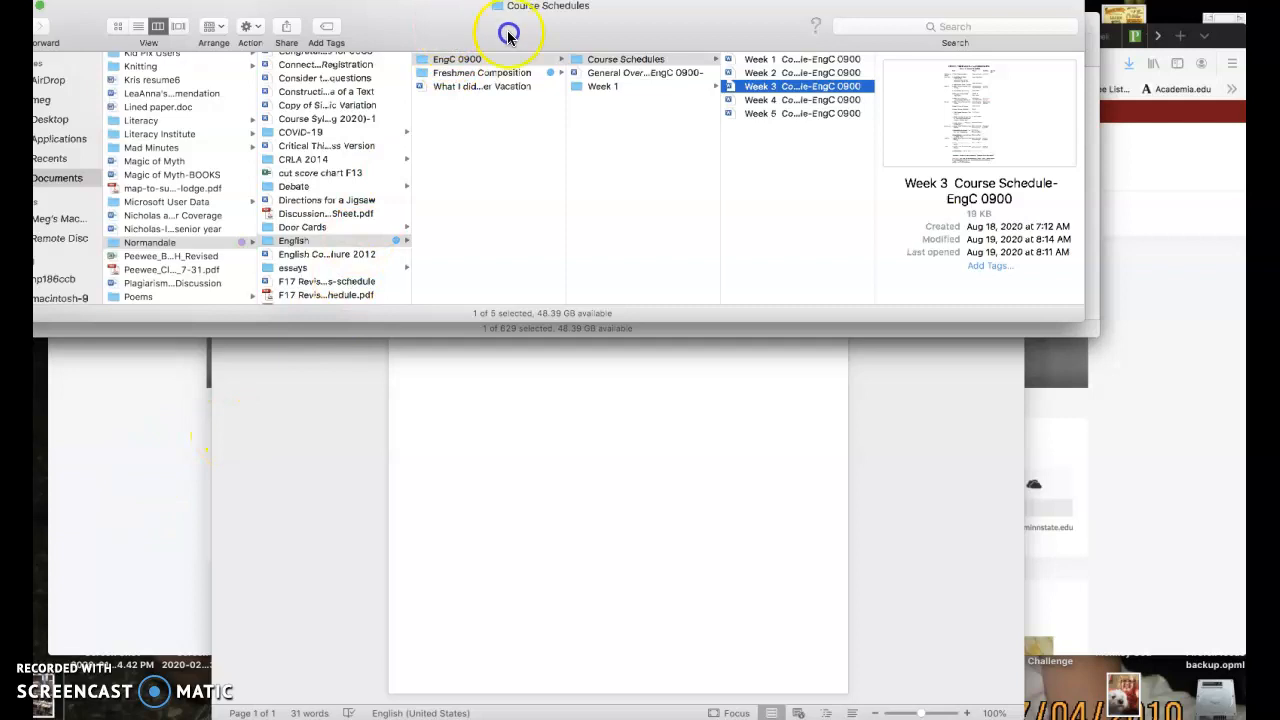
drag(508, 33, 537, 100)
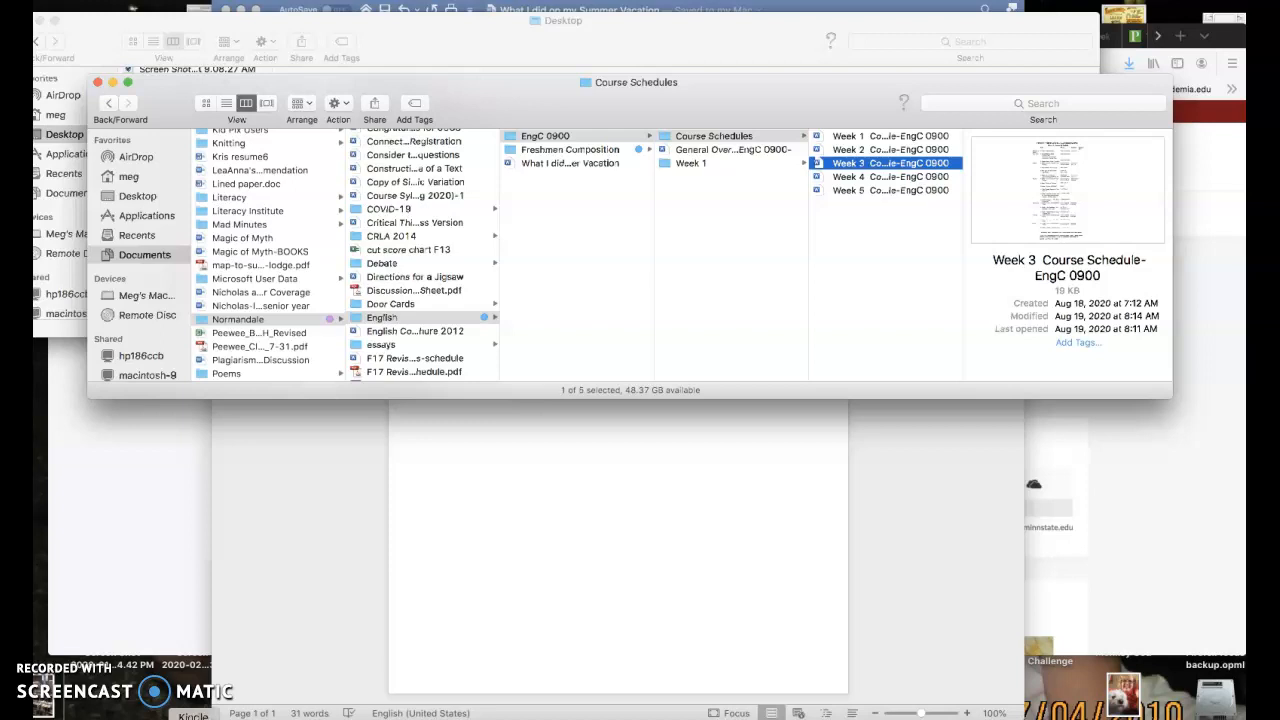
Open the Macintosh HD drive in its own window and browse through the home and Desktop folders to Documents
click(1215, 710)
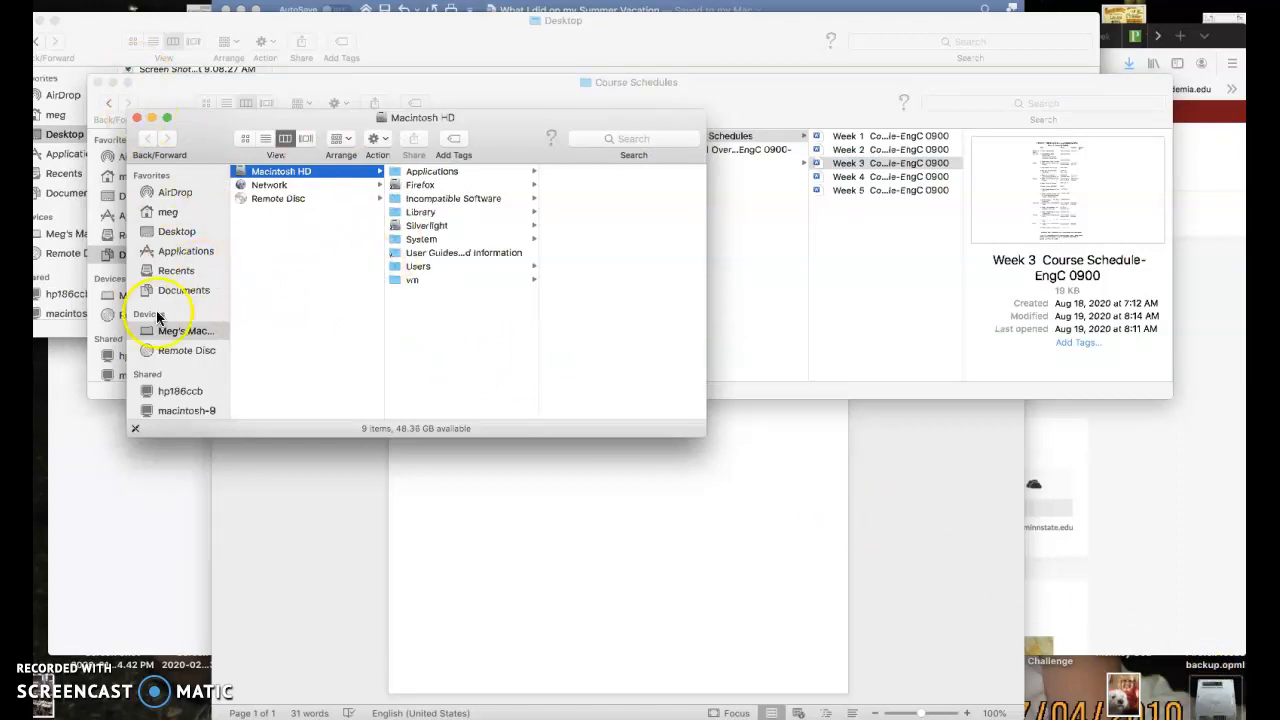
drag(465, 124, 470, 55)
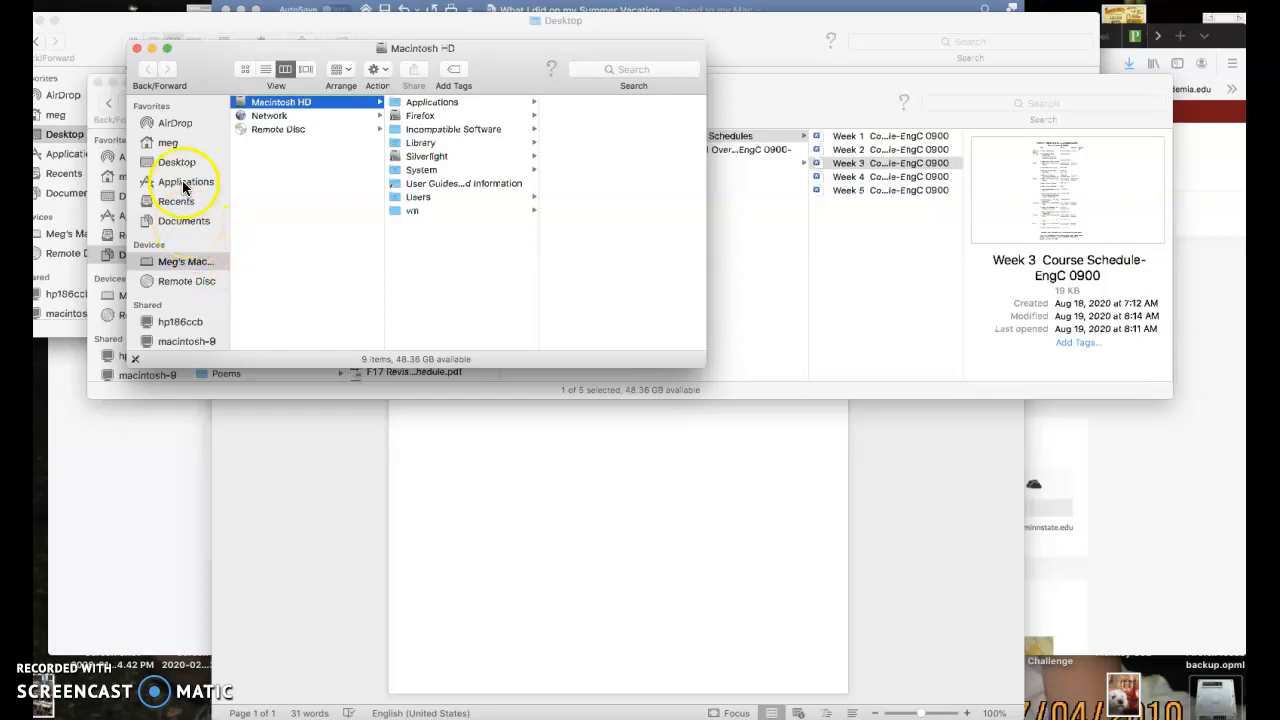
click(168, 144)
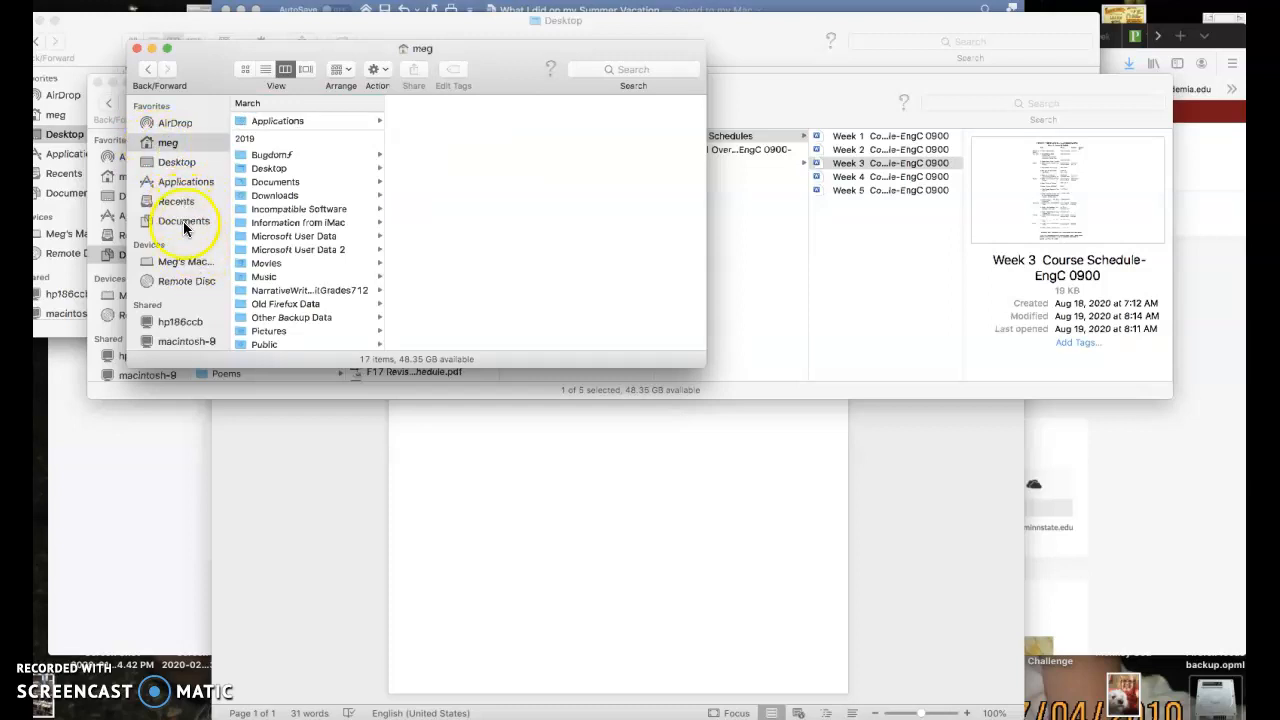
click(177, 162)
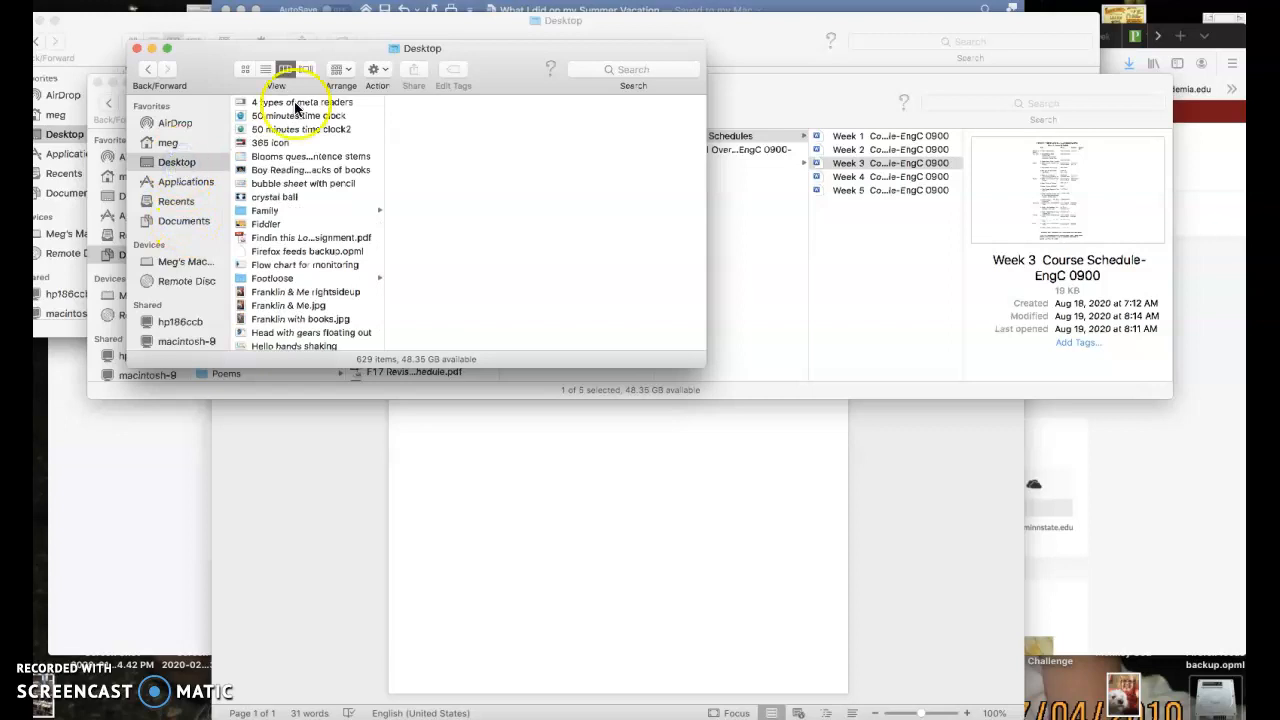
click(181, 222)
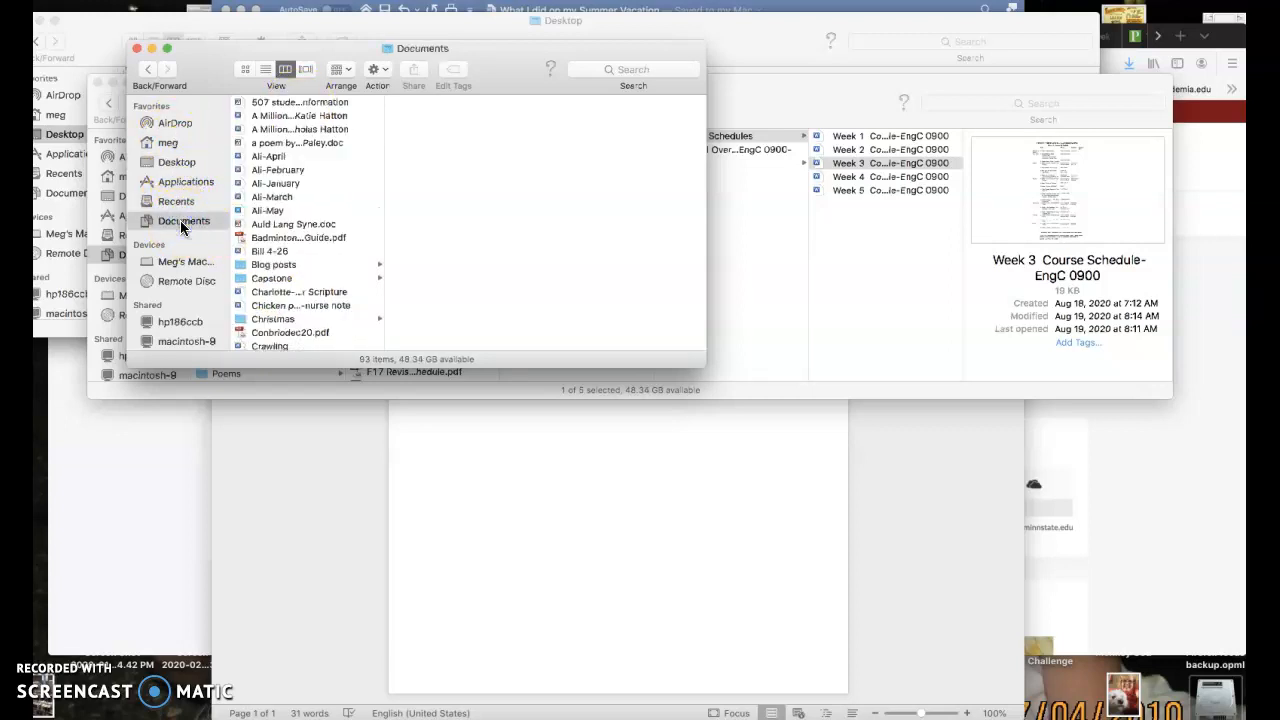
scroll(277, 133, up, 3)
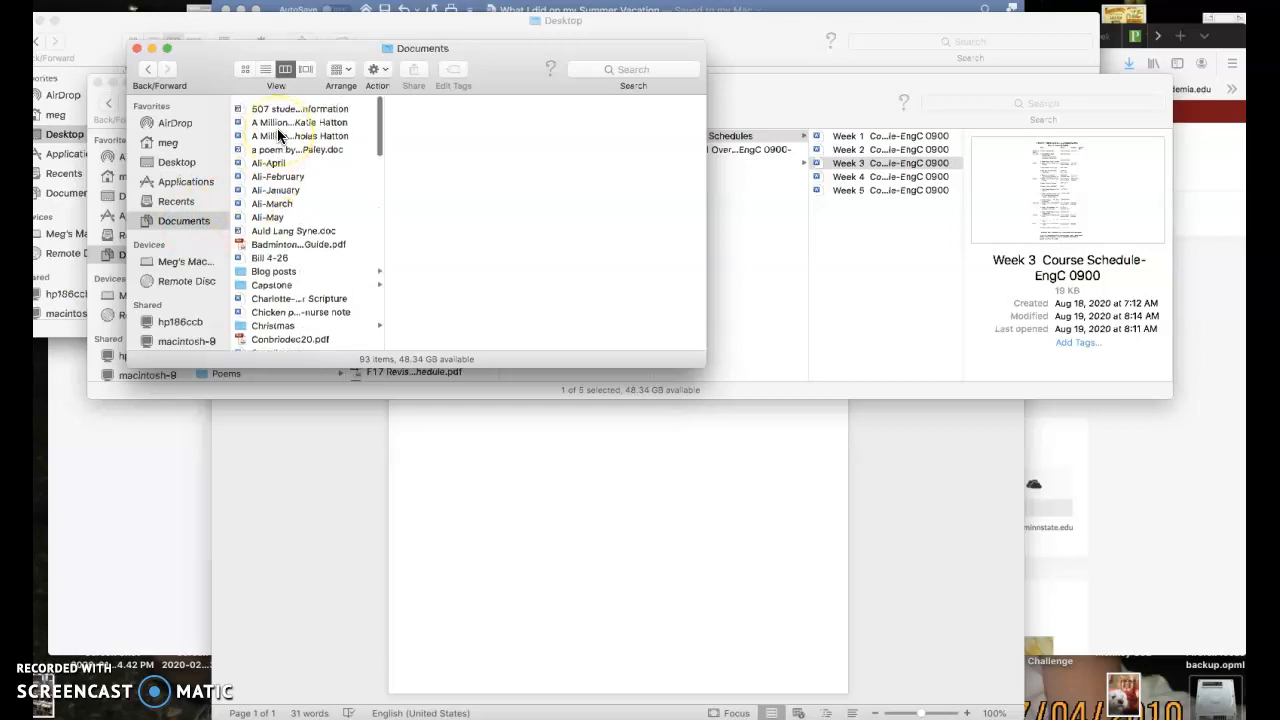
scroll(277, 130, down, 15)
scroll(277, 130, up, 15)
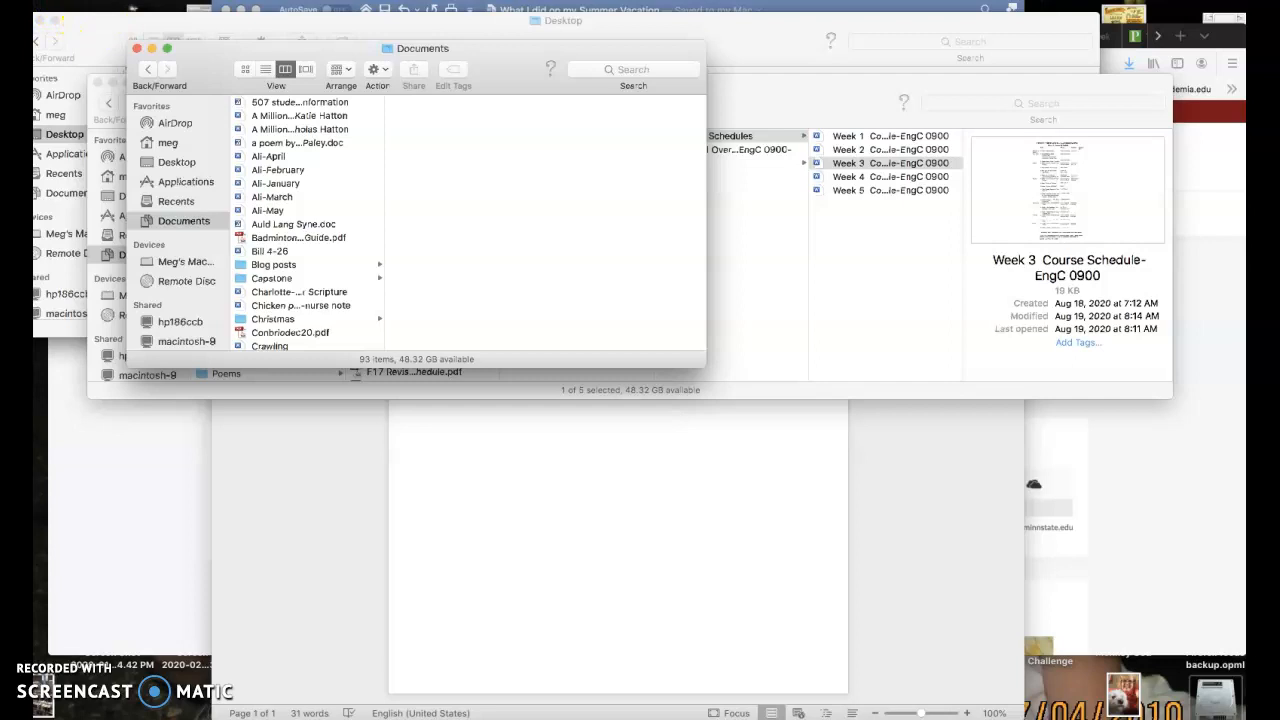
Create a new folder in Documents and name it "The Folder"
click(94, 1)
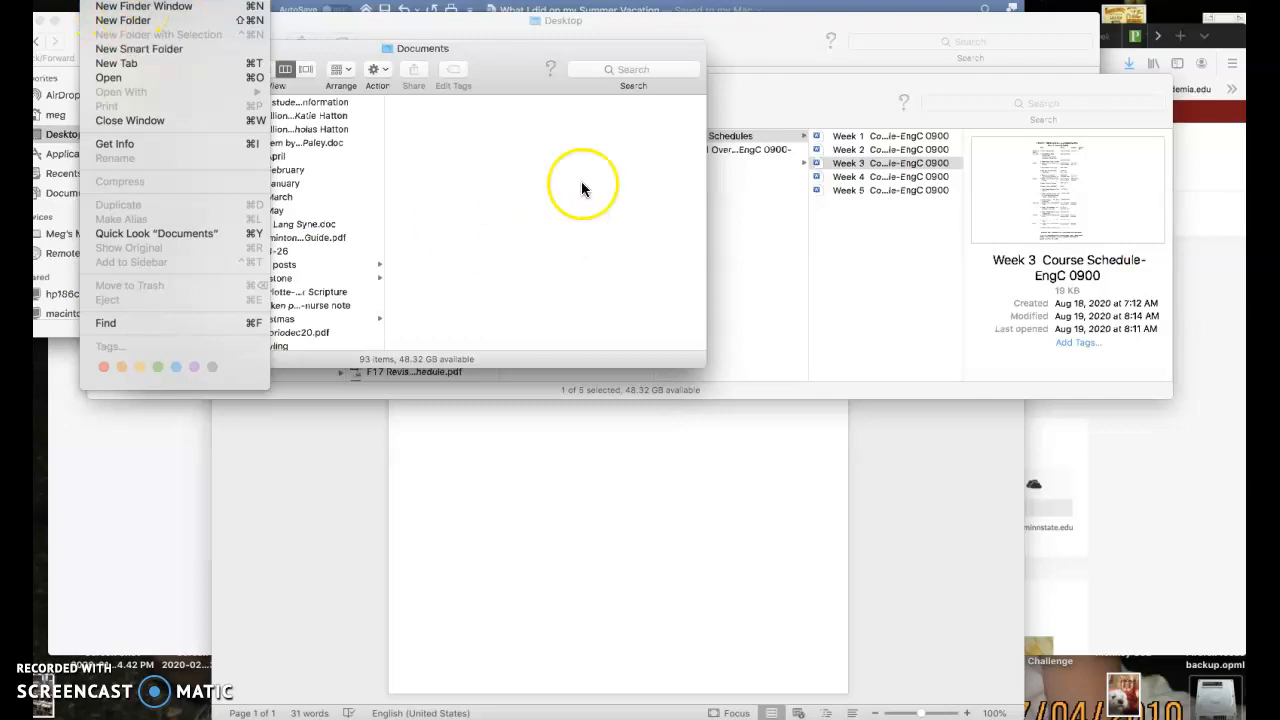
click(128, 30)
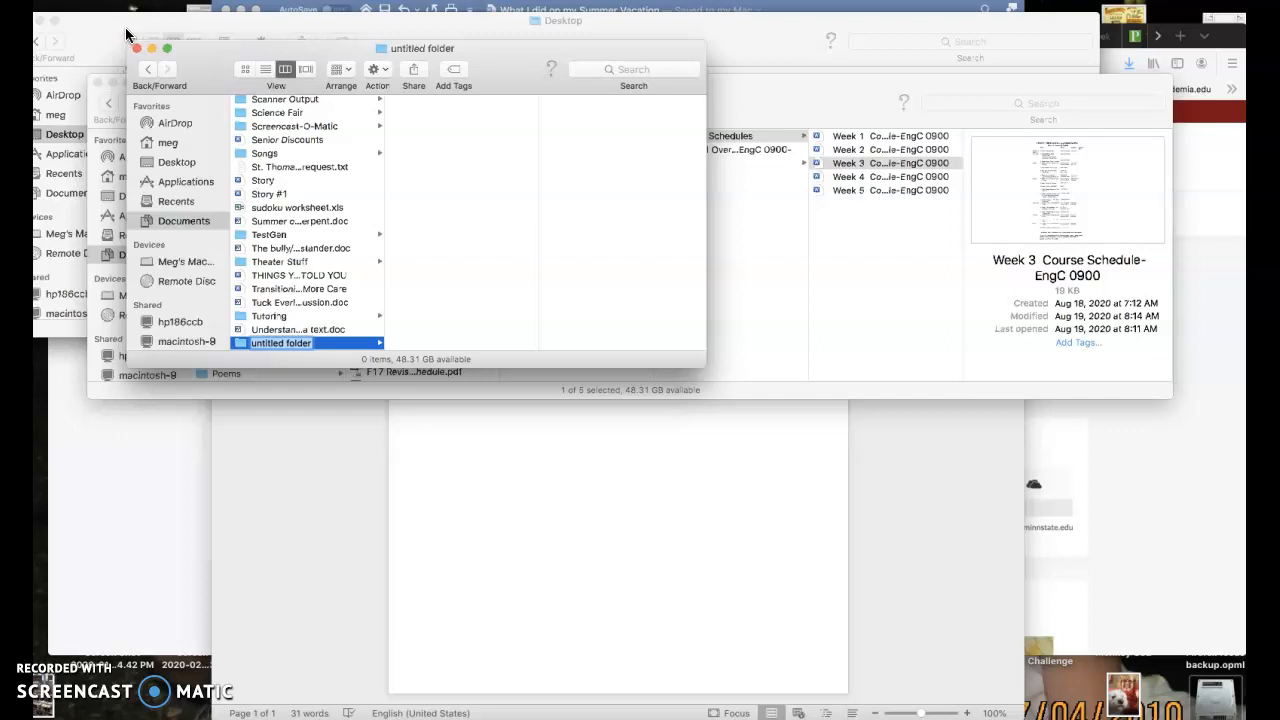
text(T)
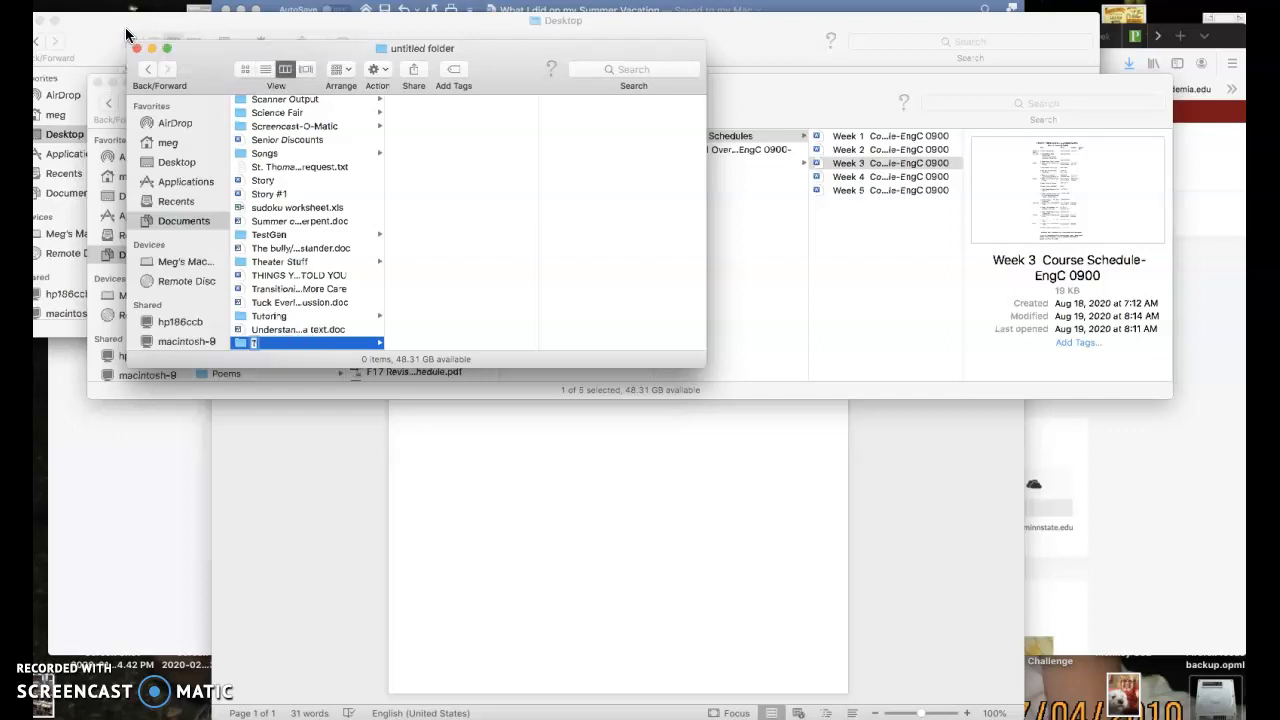
text(he Folder)
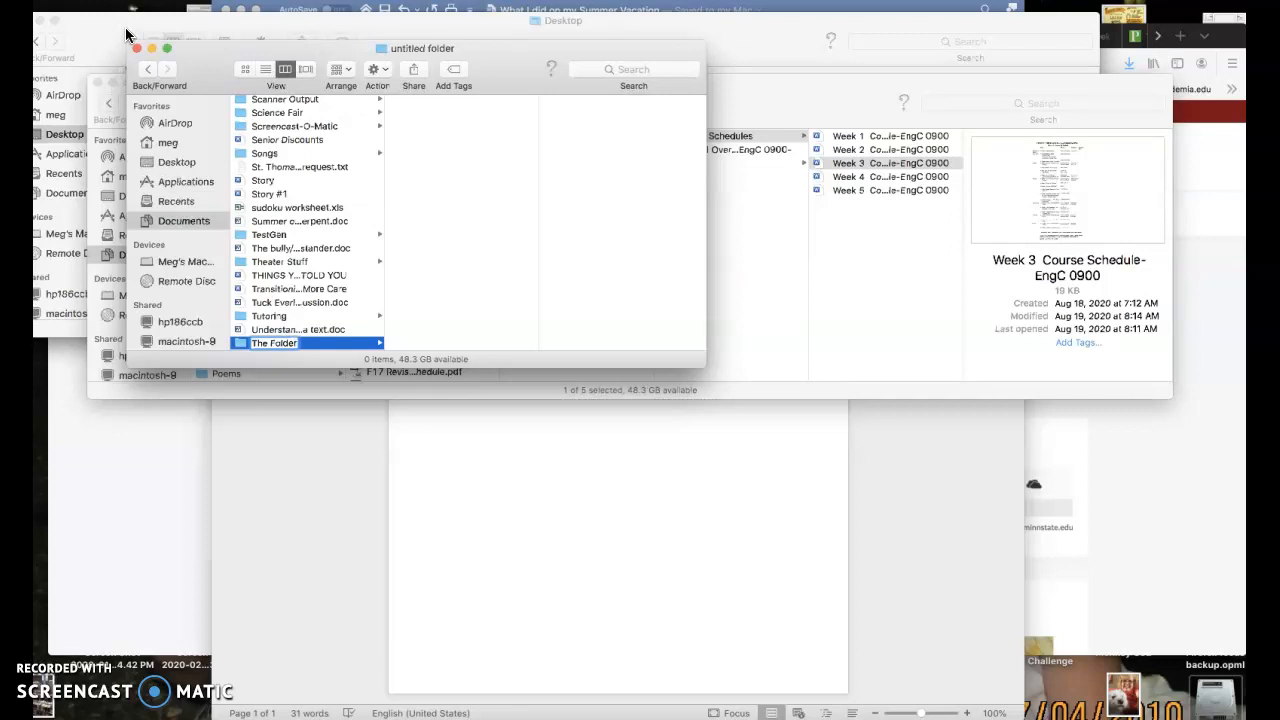
click(364, 302)
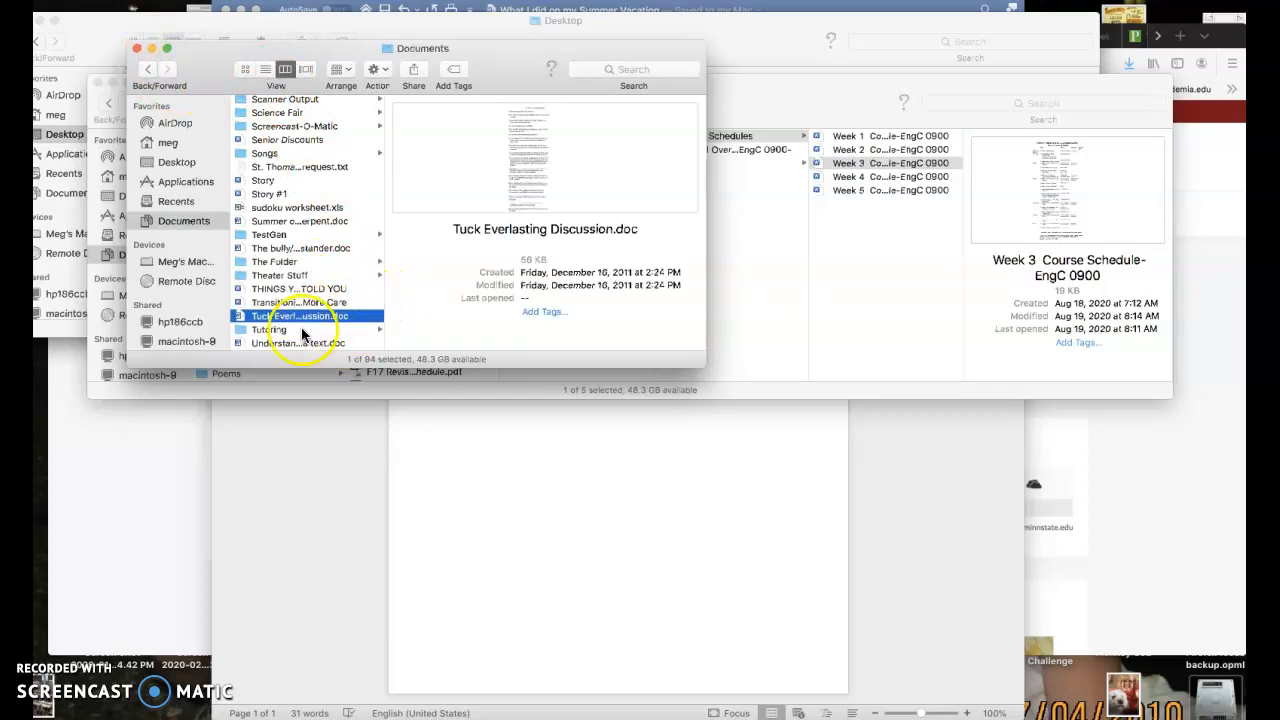
Rename "The Folder" in Documents as "Fall Semester 2020"
click(276, 262)
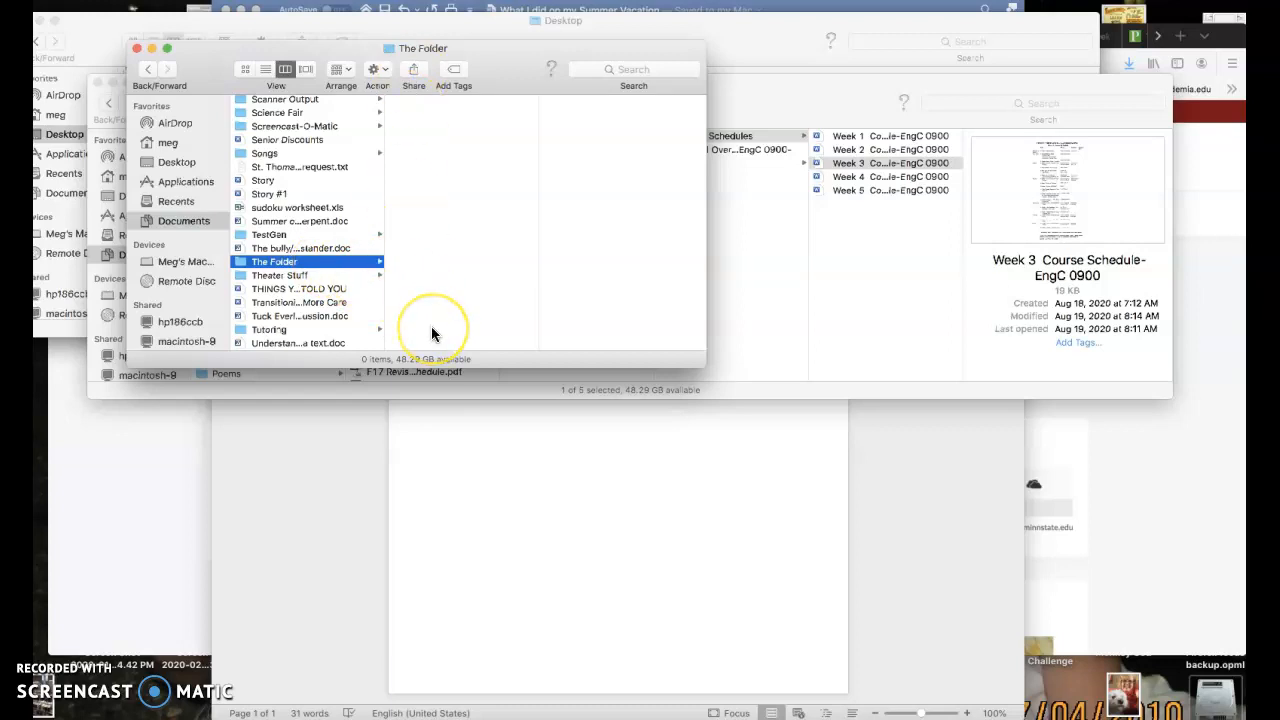
click(258, 264)
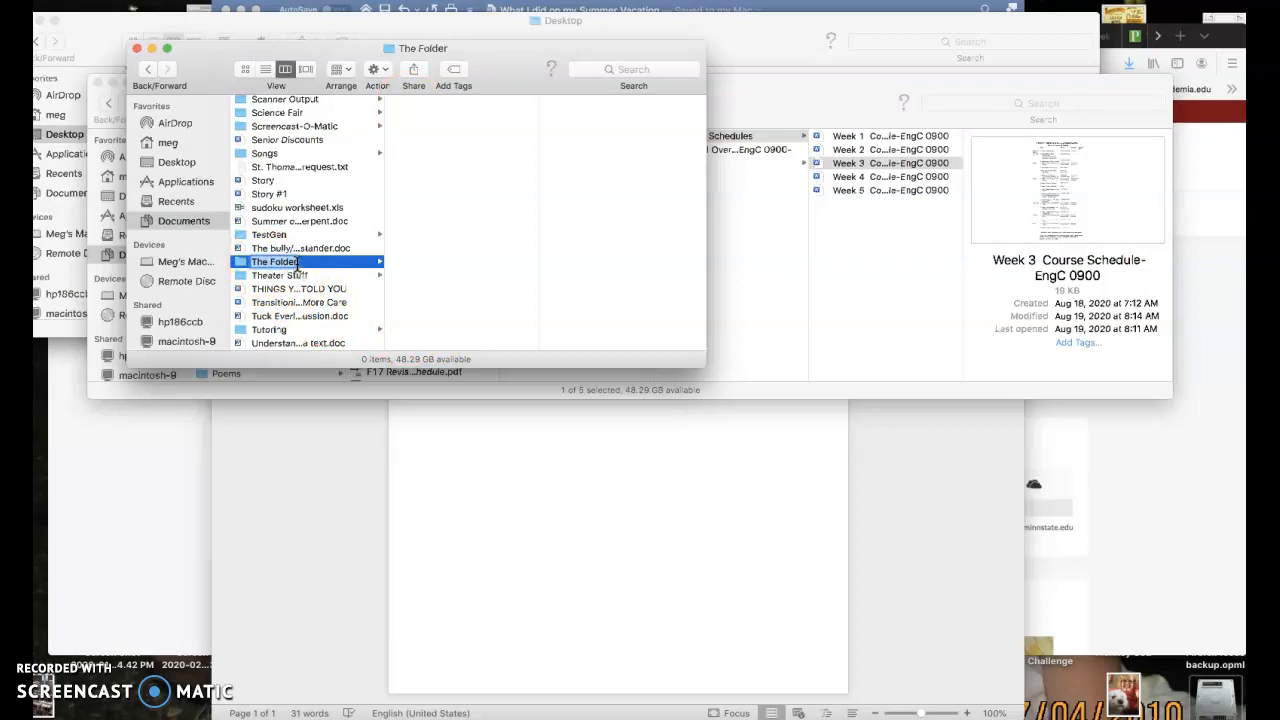
text(Fall Semester 20202)
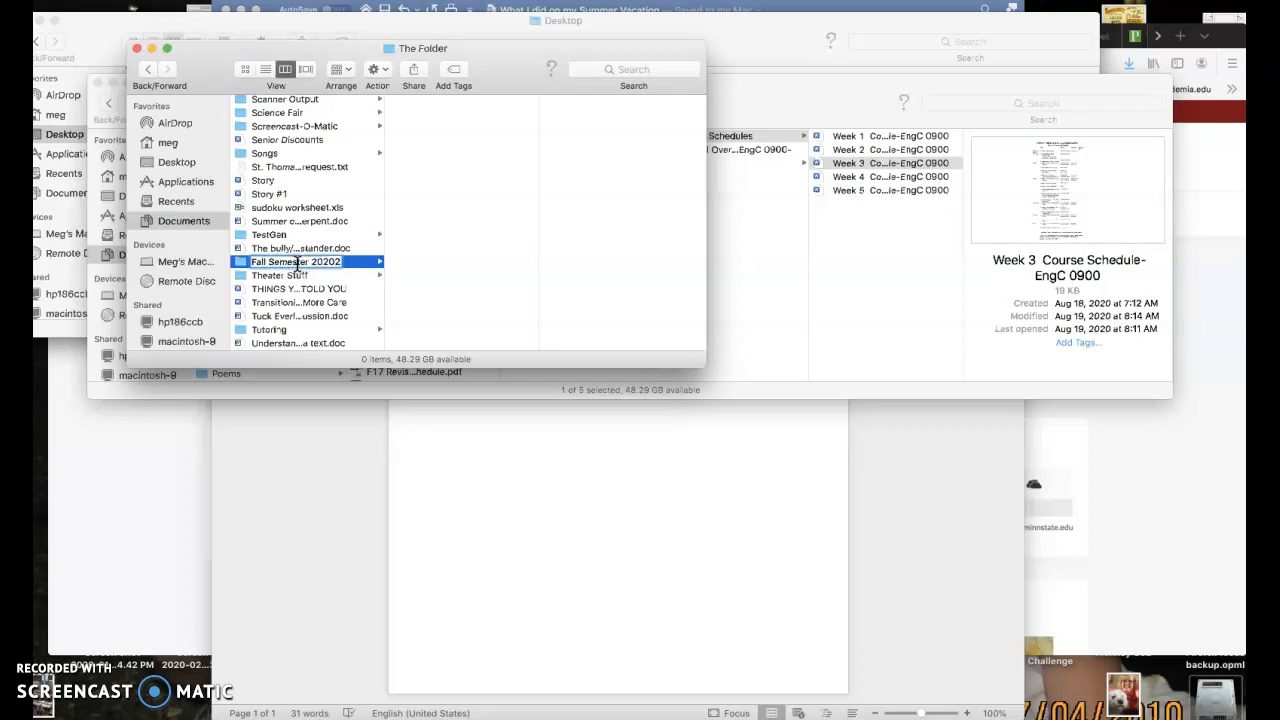
key(BackSpace)
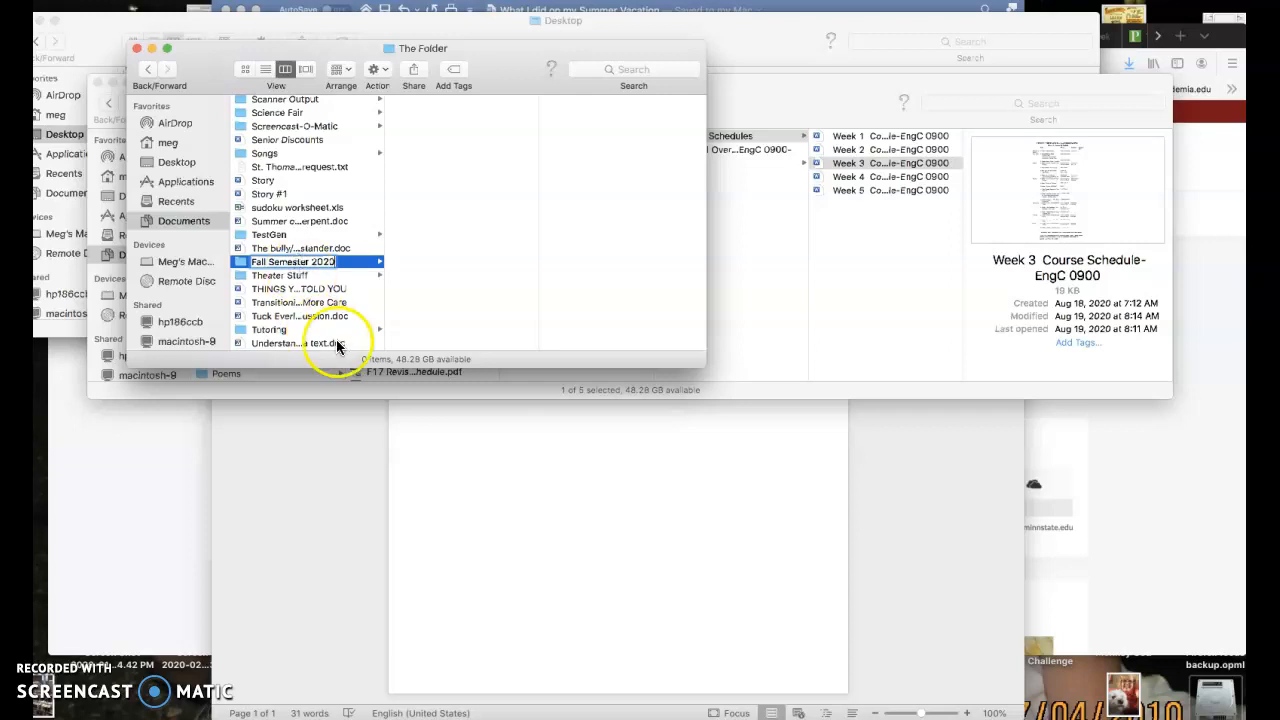
click(396, 290)
Create a subfolder named "English" inside the Fall Semester 2020 folder and select it
scroll(319, 238, up, 5)
scroll(320, 243, up, 10)
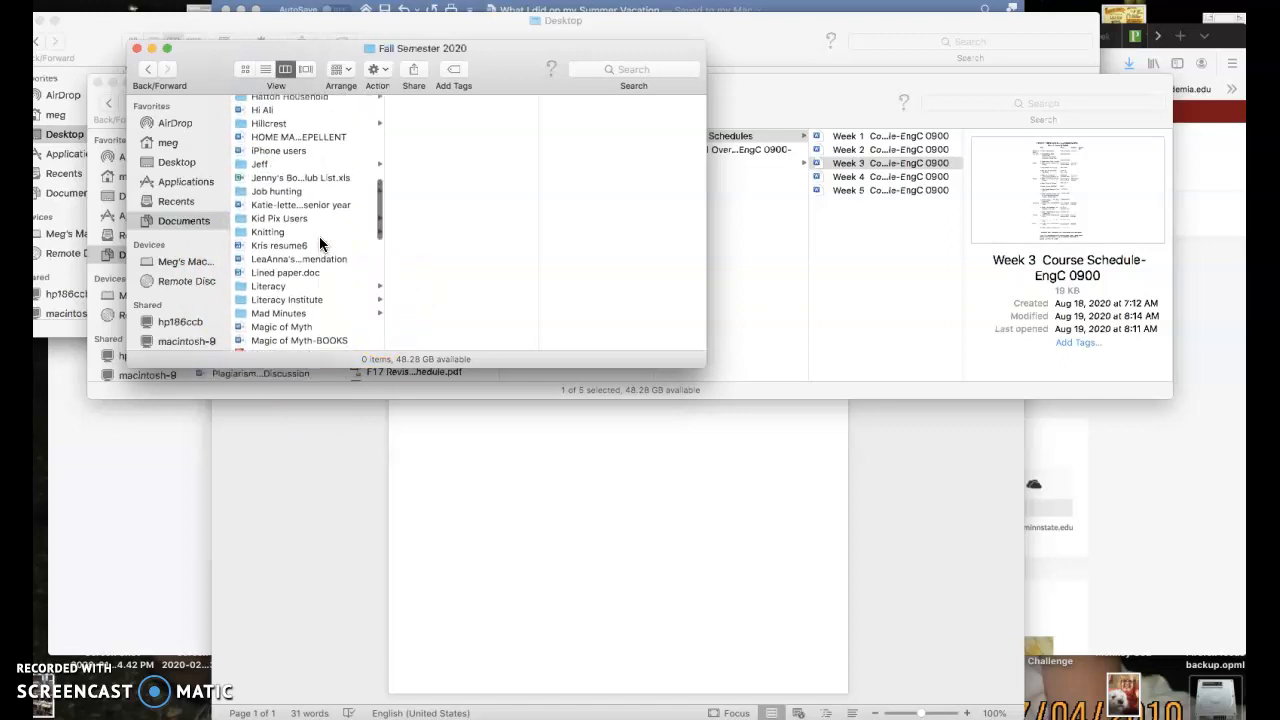
click(316, 203)
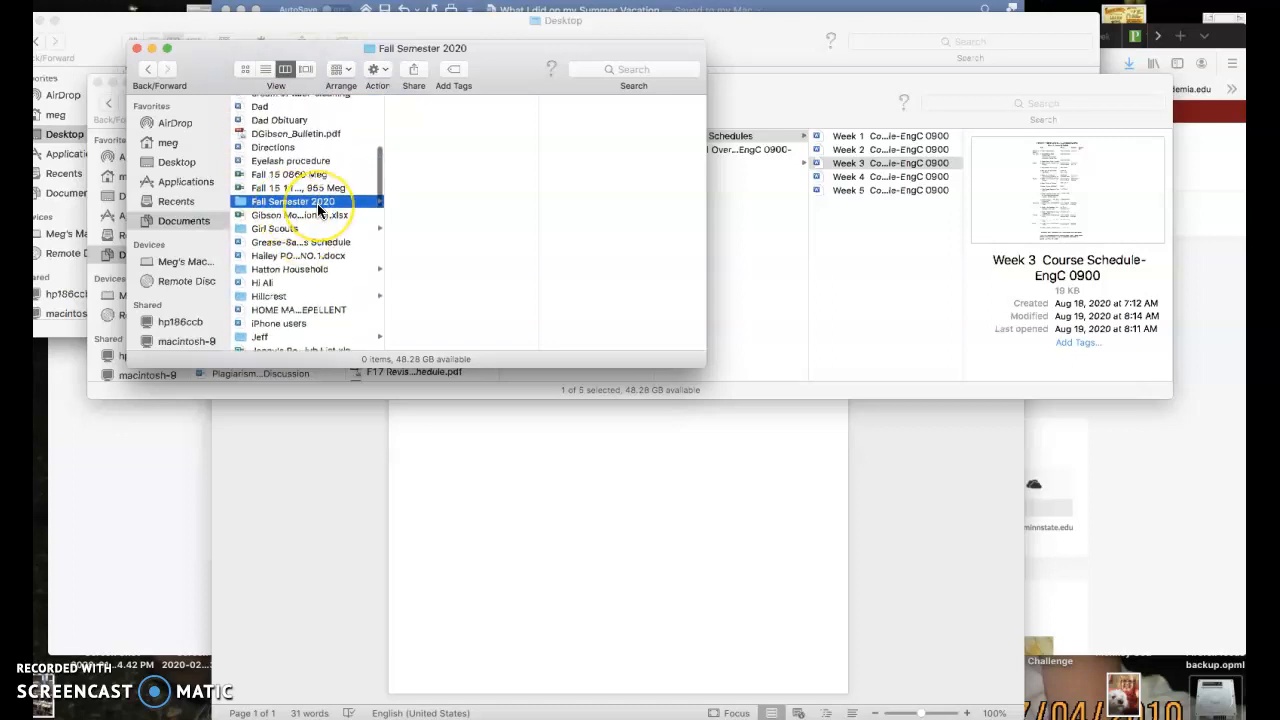
click(521, 150)
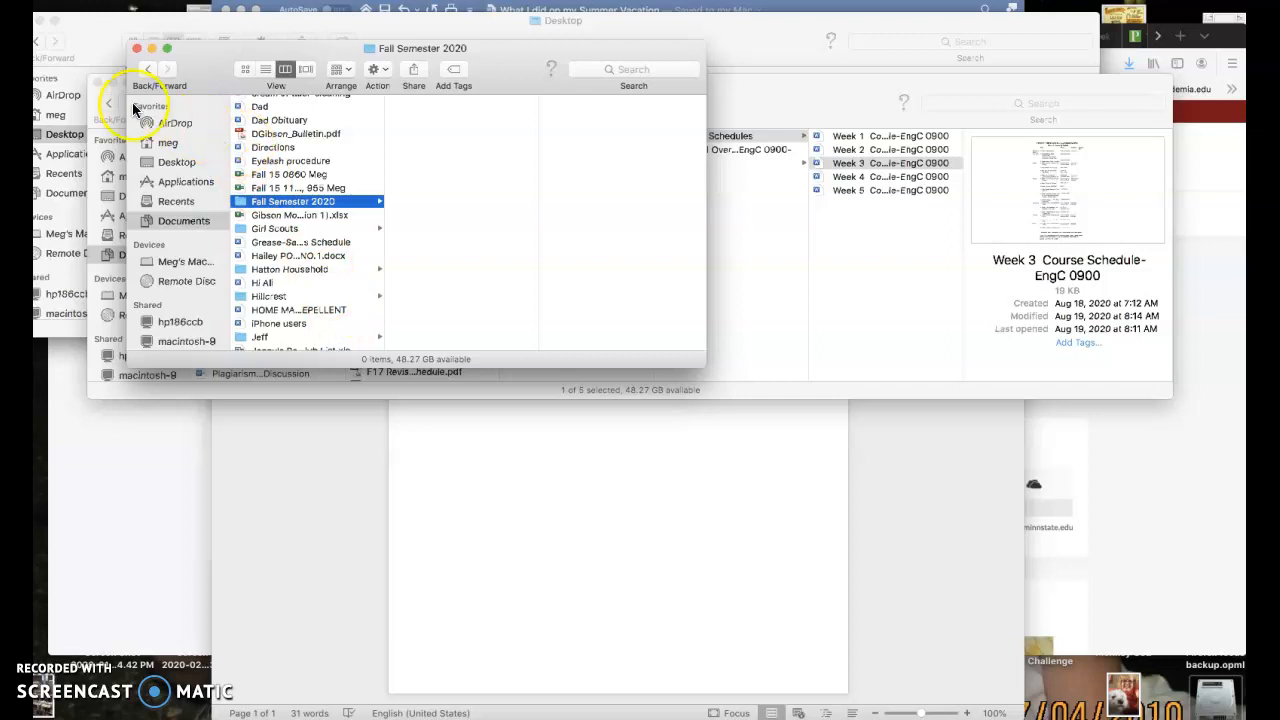
click(94, 0)
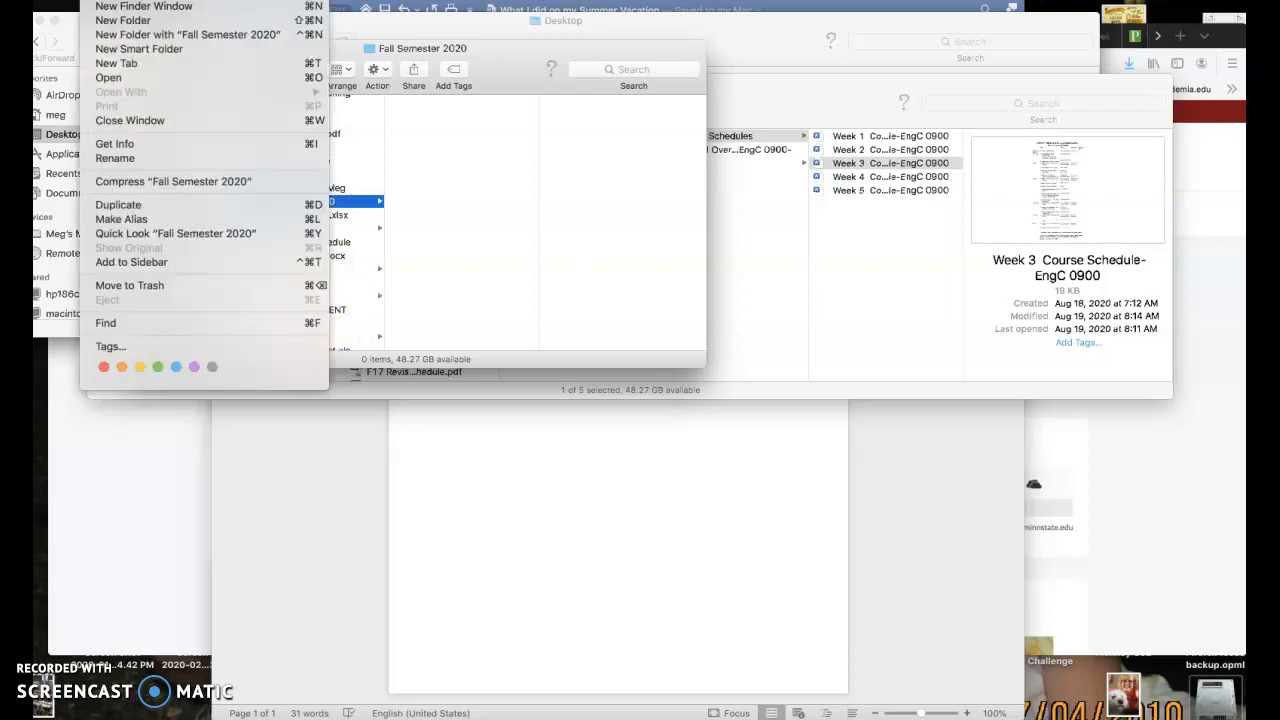
click(100, 20)
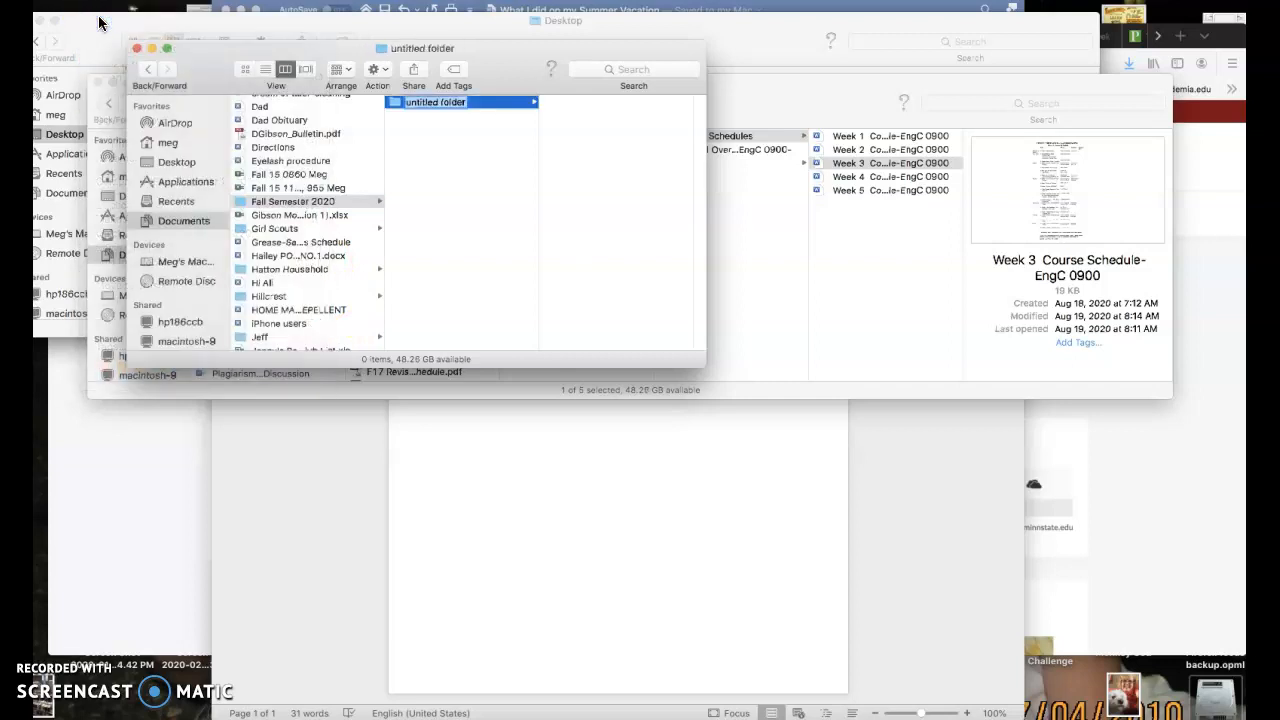
text(English)
click(421, 181)
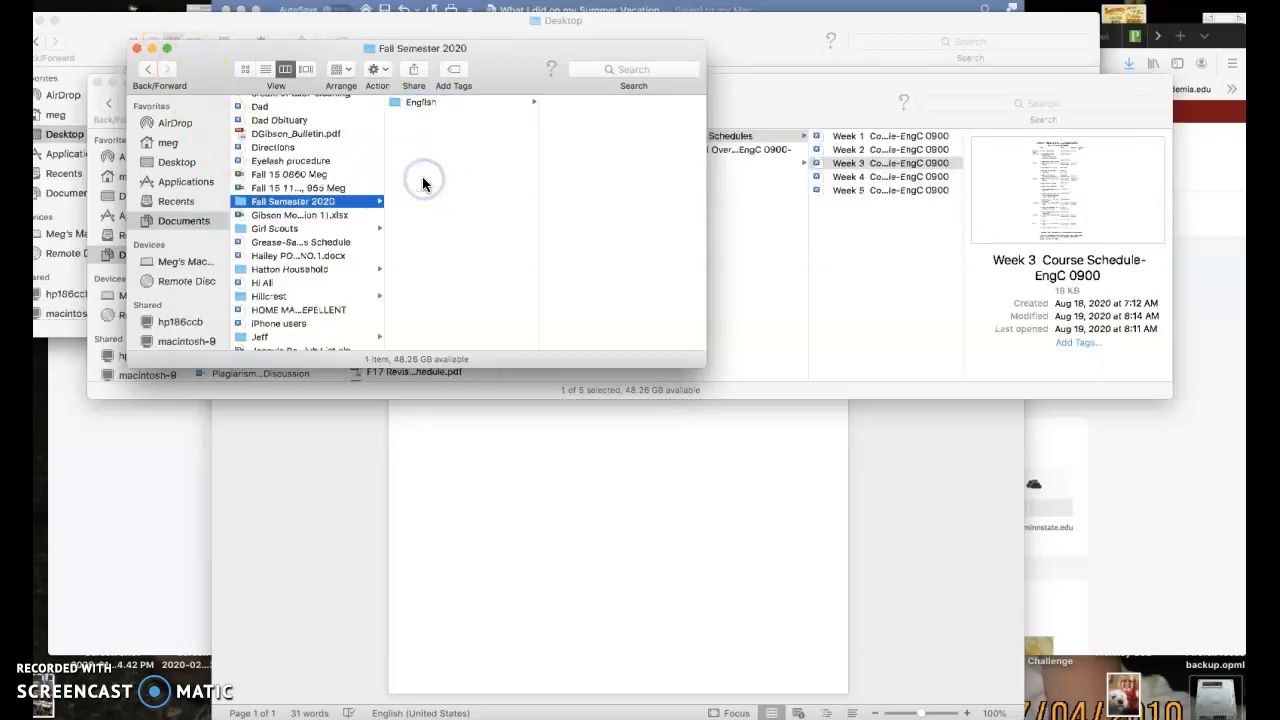
click(440, 101)
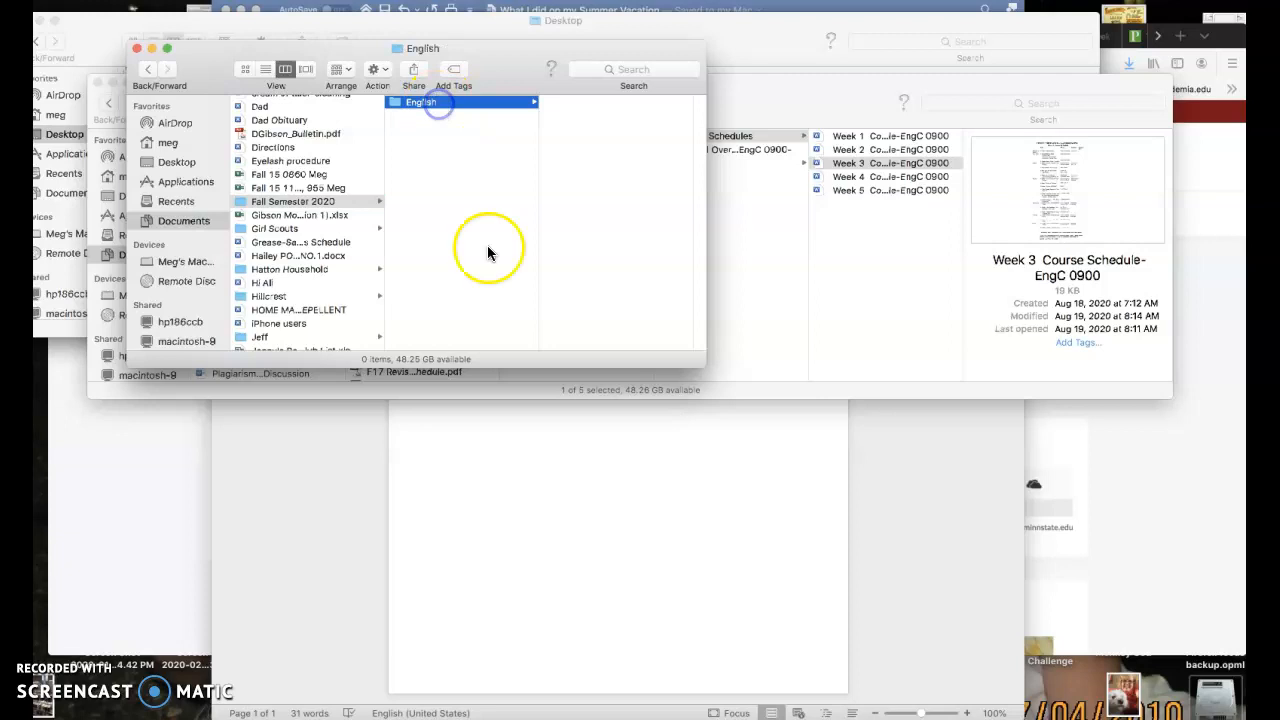